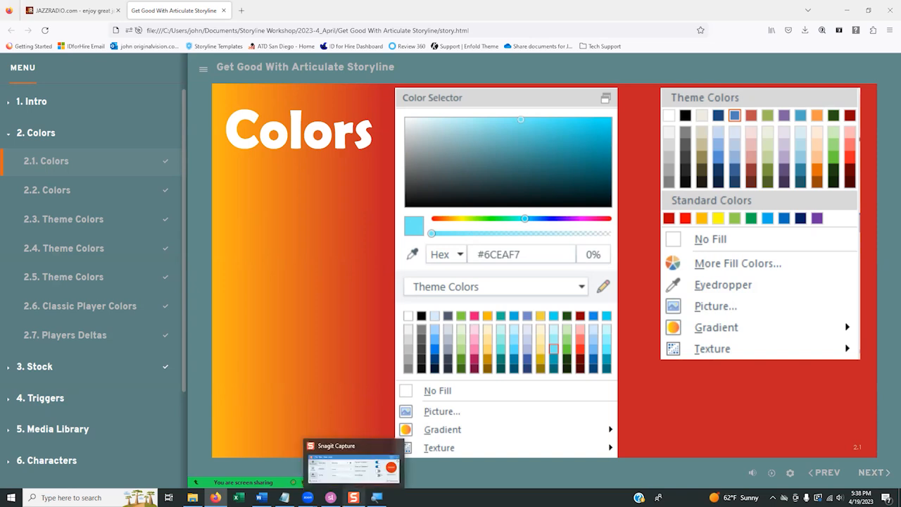
# - Switch to Articulate Storyline and open the fill color selector for the star on slide 2.2 Colors
pyautogui.moveTo(330, 497)
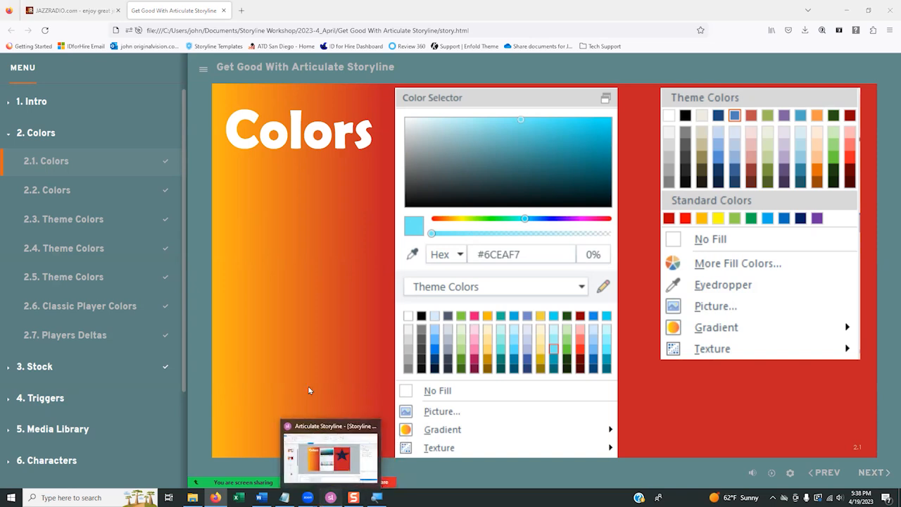
pyautogui.click(328, 451)
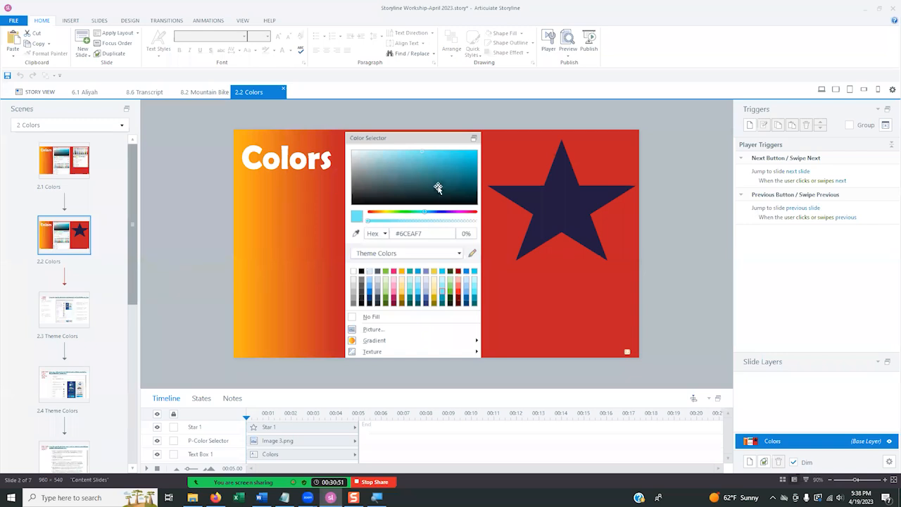
pyautogui.click(563, 202)
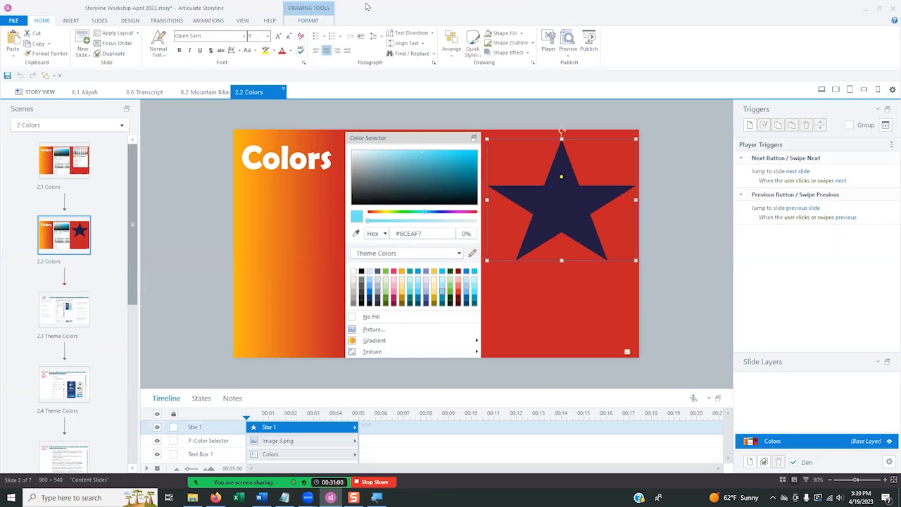
pyautogui.click(310, 21)
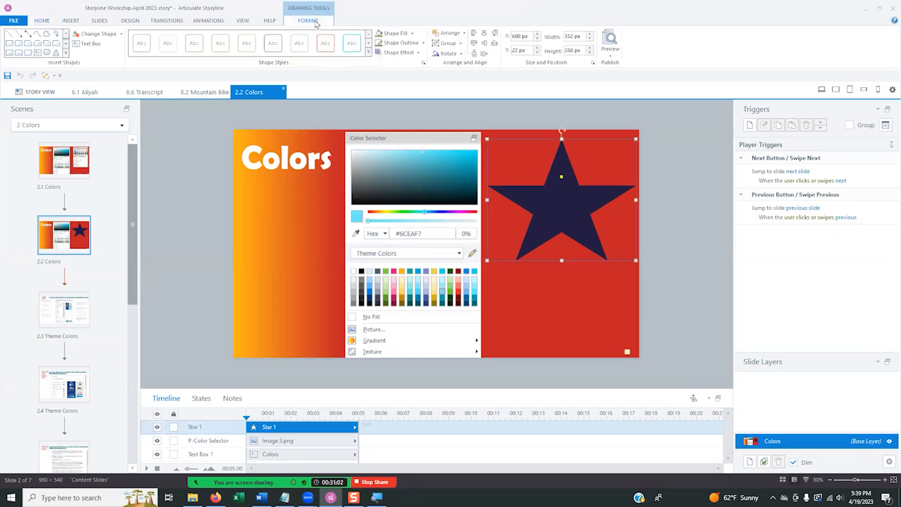
pyautogui.click(411, 34)
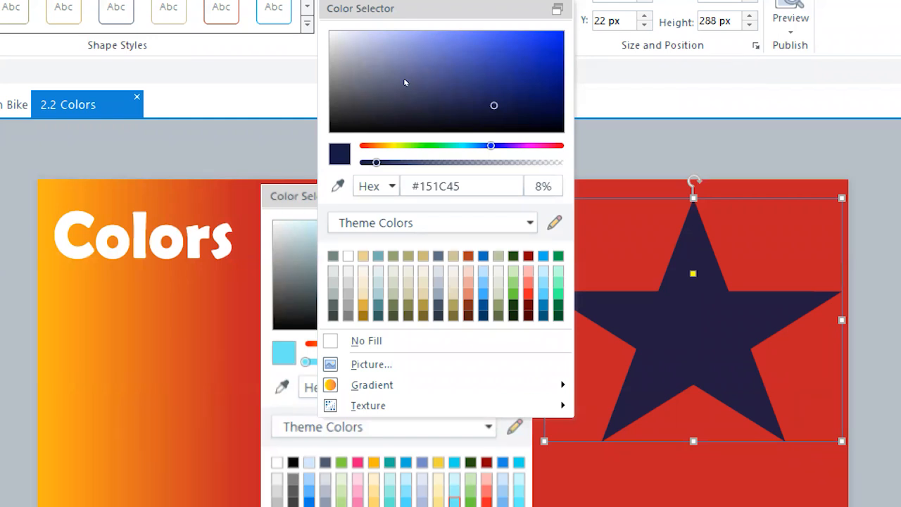
# - Change the star's fill to muted green #A8BF9B with 45% transparency
pyautogui.click(451, 94)
pyautogui.moveTo(413, 90)
pyautogui.mouseDown()
pyautogui.moveTo(394, 73)
pyautogui.moveTo(402, 73)
pyautogui.mouseUp()
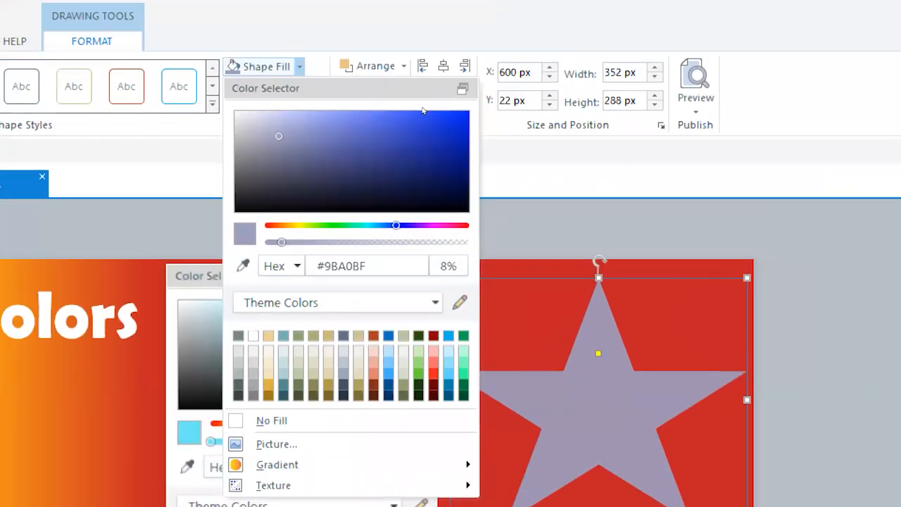
pyautogui.moveTo(396, 226); pyautogui.dragTo(321, 225)
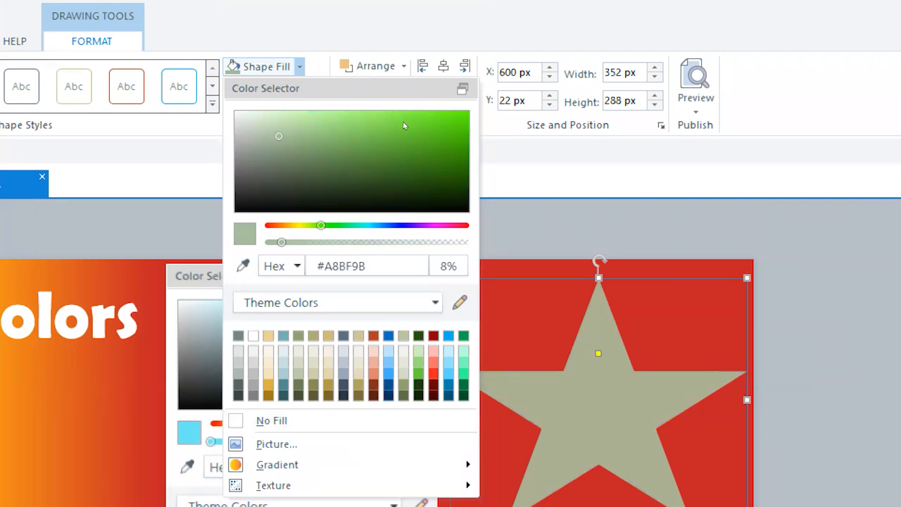
pyautogui.moveTo(282, 242); pyautogui.dragTo(358, 242)
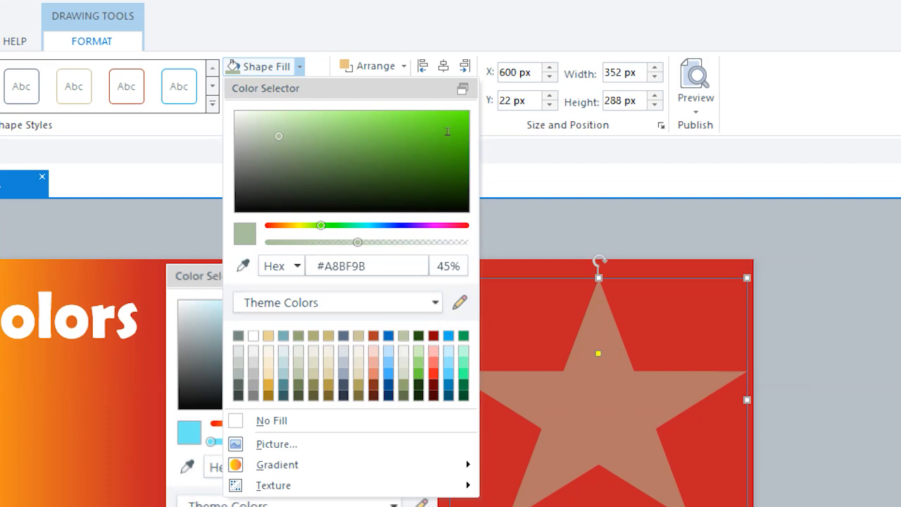
# - Switch the color values from Hex to RGB and sample the green 131, 155, 119 for the star with the eyedropper
pyautogui.click(356, 266)
pyautogui.moveTo(317, 266); pyautogui.dragTo(372, 266)
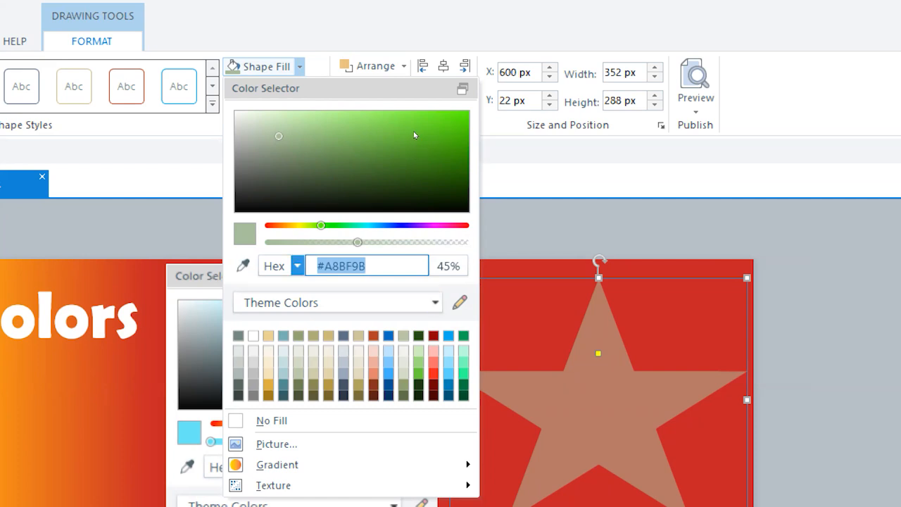
pyautogui.click(297, 266)
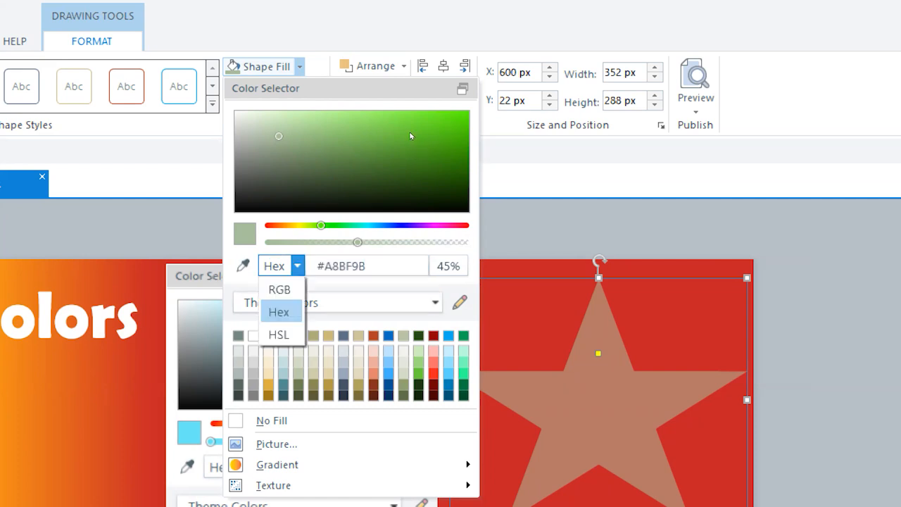
pyautogui.click(279, 289)
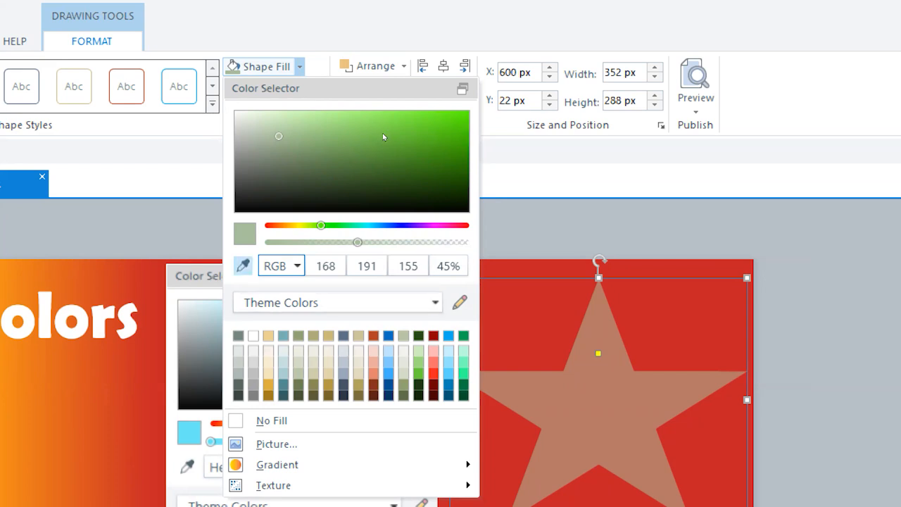
pyautogui.click(243, 265)
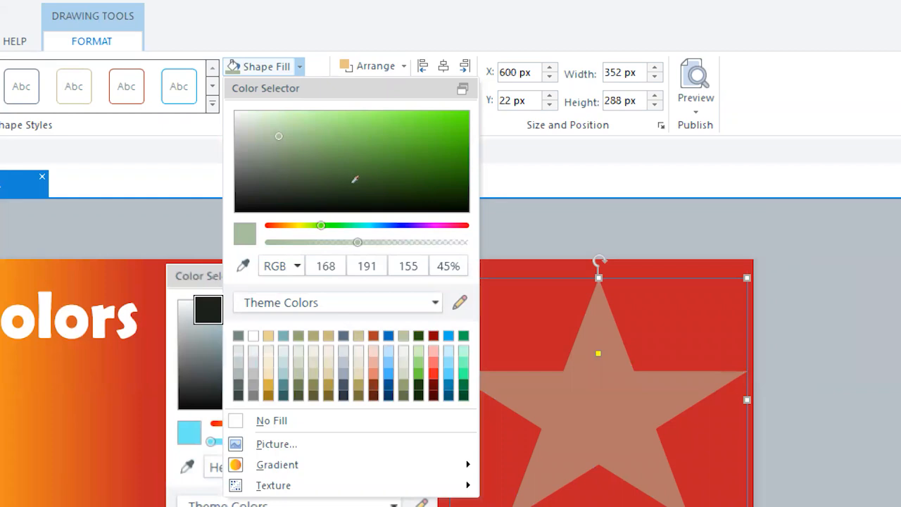
pyautogui.click(289, 147)
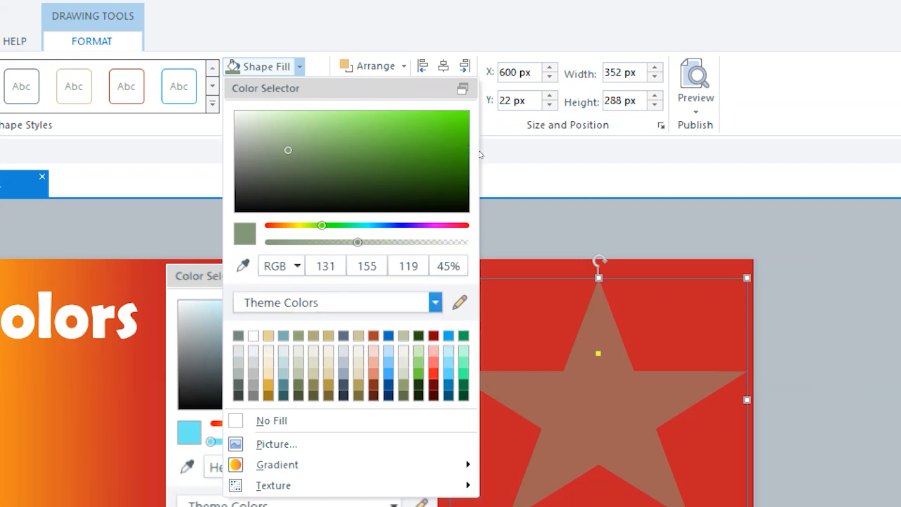
# - Show the Project Colors palette and browse through its swatches
pyautogui.hotkey('alt', 'Down')
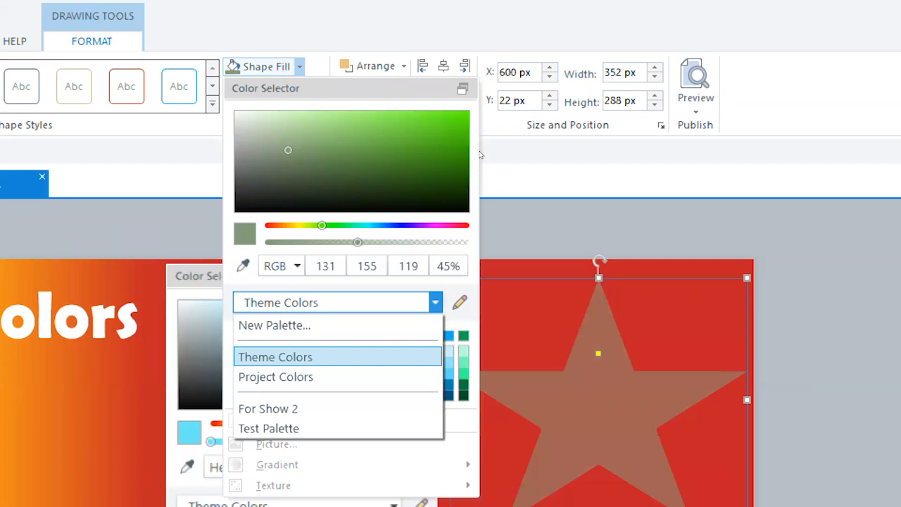
pyautogui.press('Down')
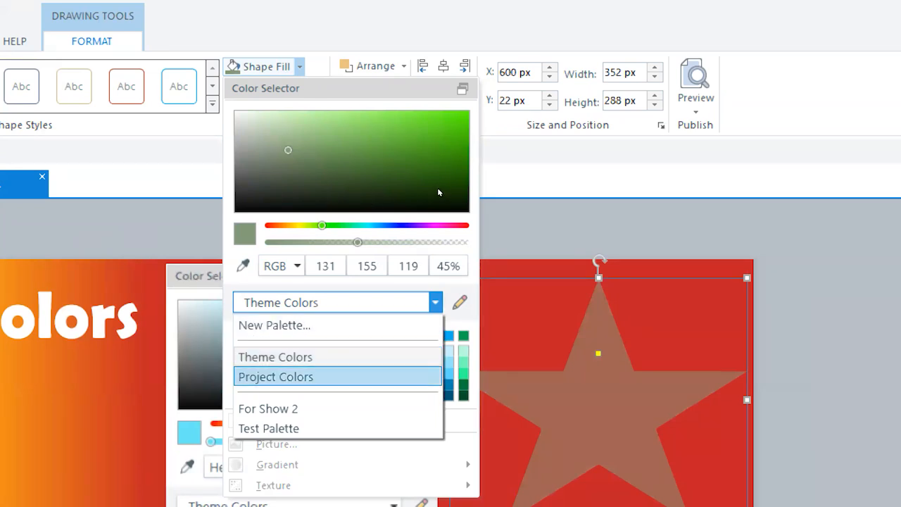
pyautogui.press('Return')
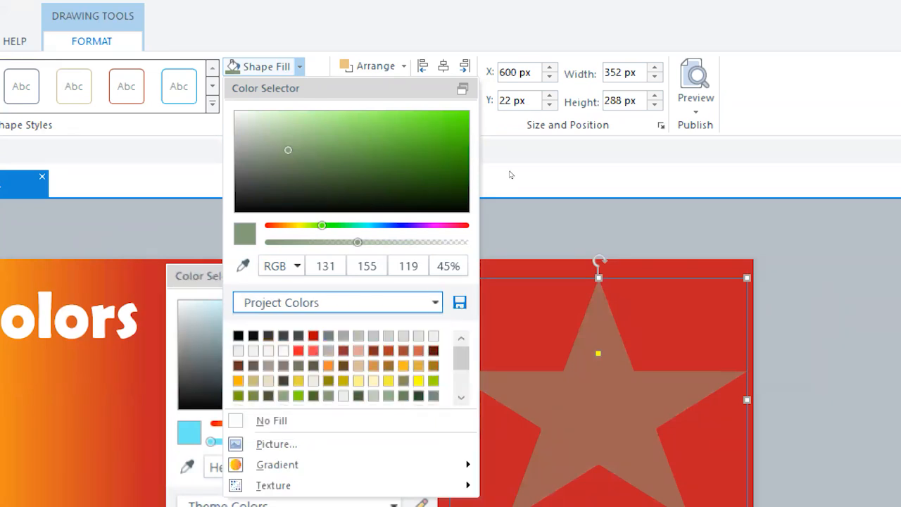
pyautogui.moveTo(461, 357)
pyautogui.mouseDown()
pyautogui.moveTo(461, 377)
pyautogui.moveTo(461, 348)
pyautogui.mouseUp()
pyautogui.moveTo(461, 358); pyautogui.dragTo(461, 377)
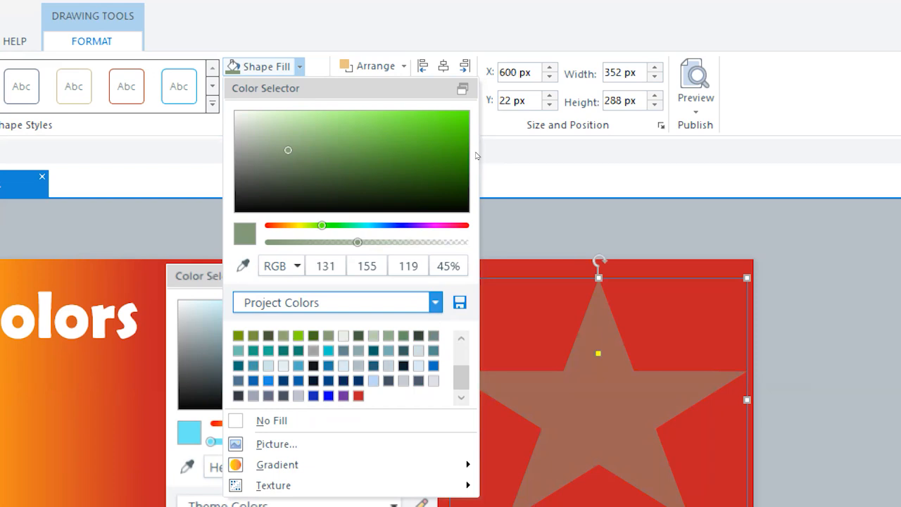
# - Return to the Theme Colors palette and preview Accent 3, Lighter 80% and Accent 2, Lighter 60% on the star
pyautogui.hotkey('alt', 'Down')
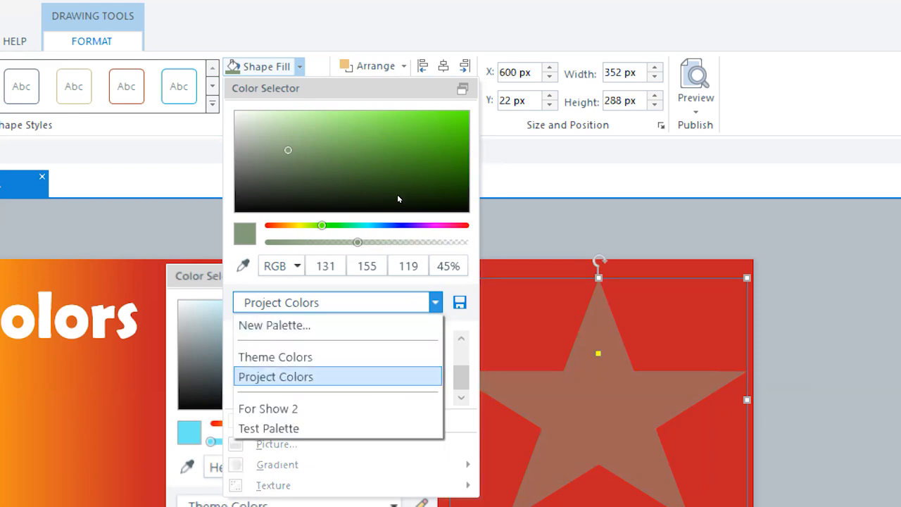
pyautogui.press('Up')
pyautogui.press('Return')
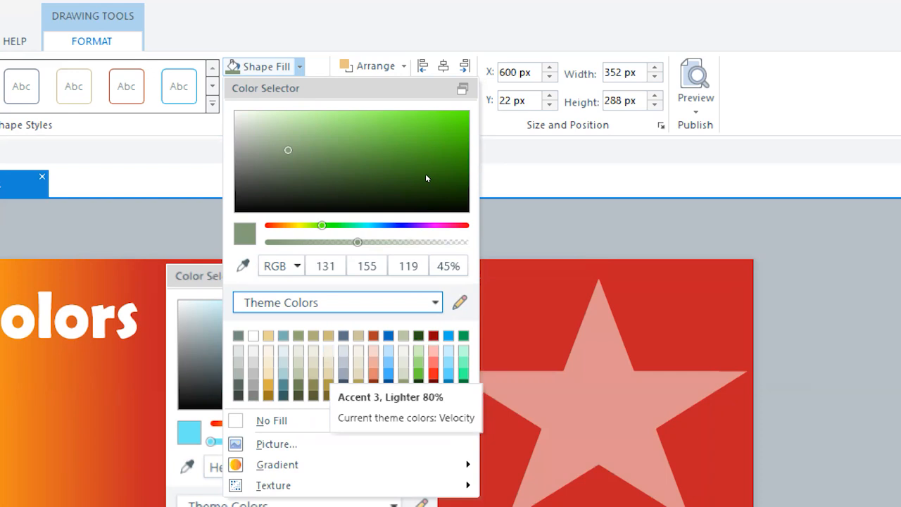
pyautogui.press('Left')
pyautogui.press('Down')
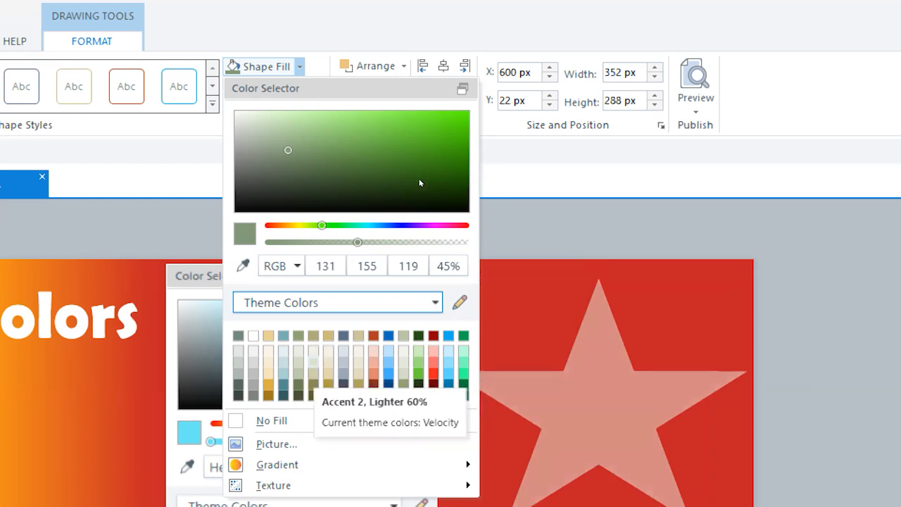
pyautogui.press('Left')
pyautogui.press('Down')
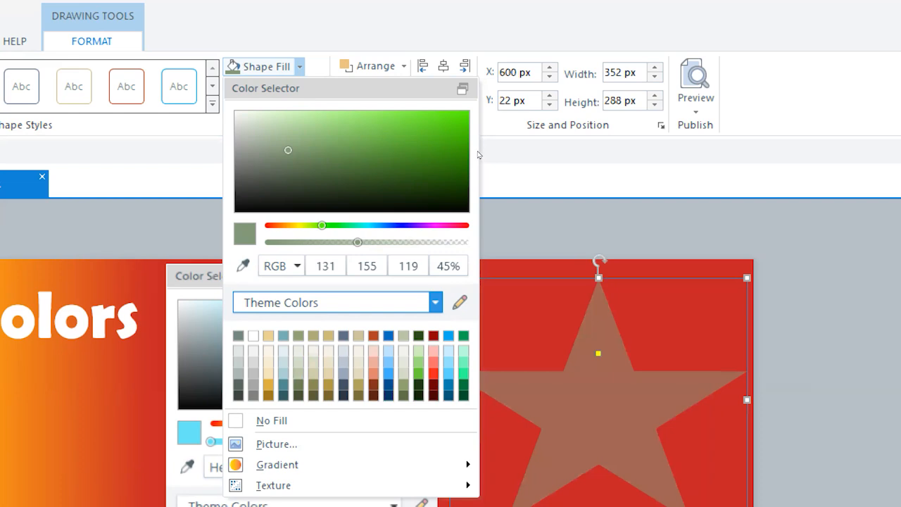
# - Start a new custom color palette and enter Test as its name
pyautogui.hotkey('alt', 'Down')
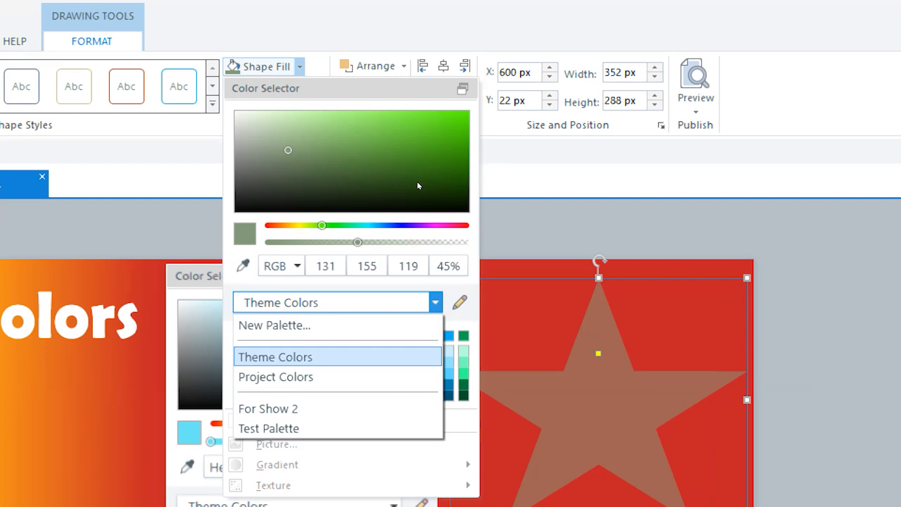
pyautogui.press('Down')
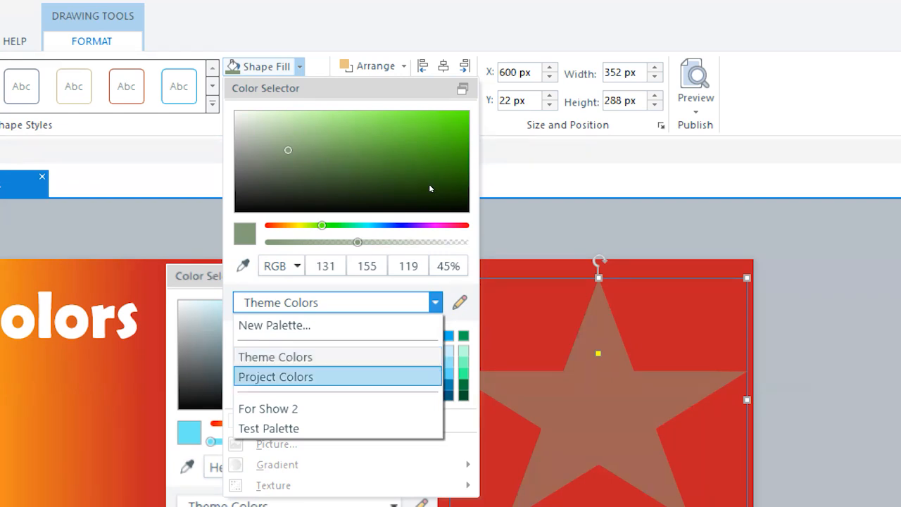
pyautogui.press('Up')
pyautogui.press('Up')
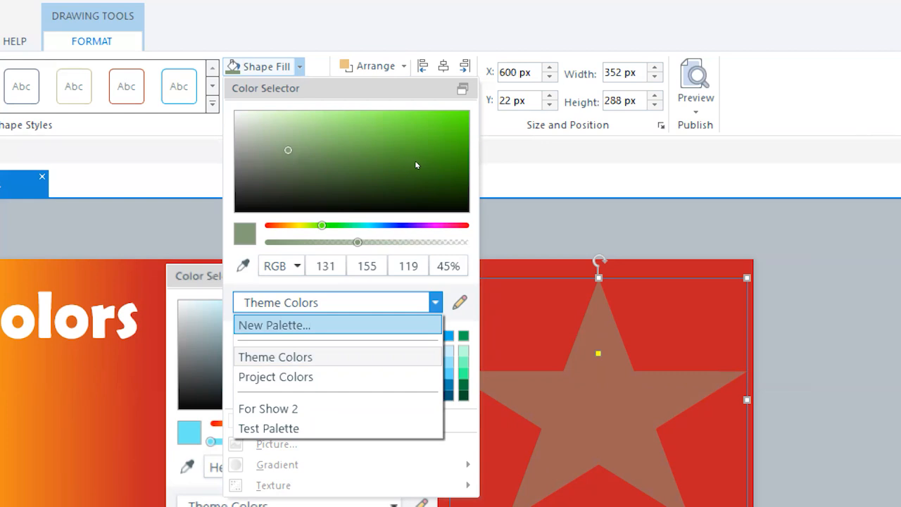
pyautogui.press('Return')
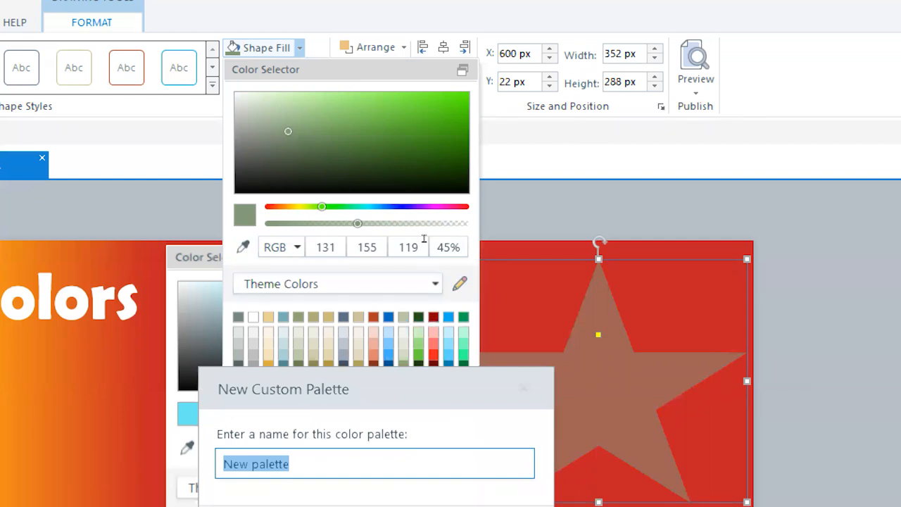
pyautogui.write('T')
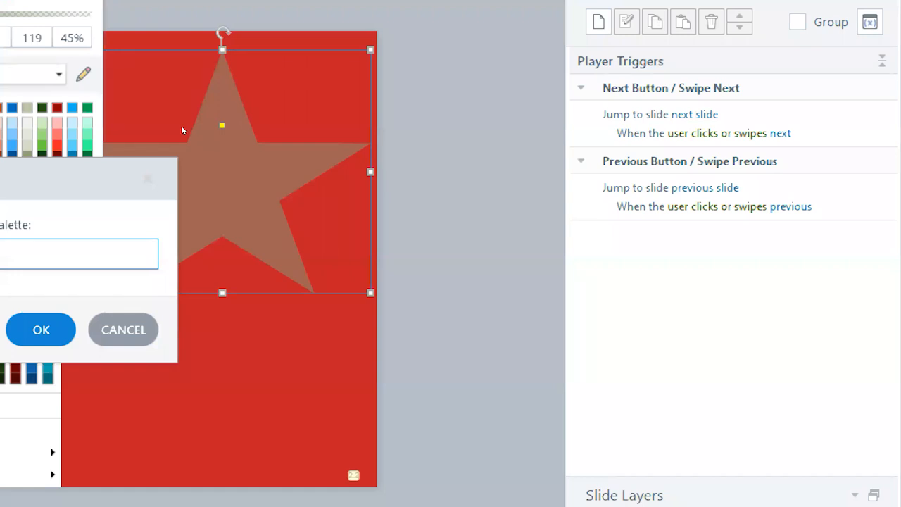
pyautogui.write('est')
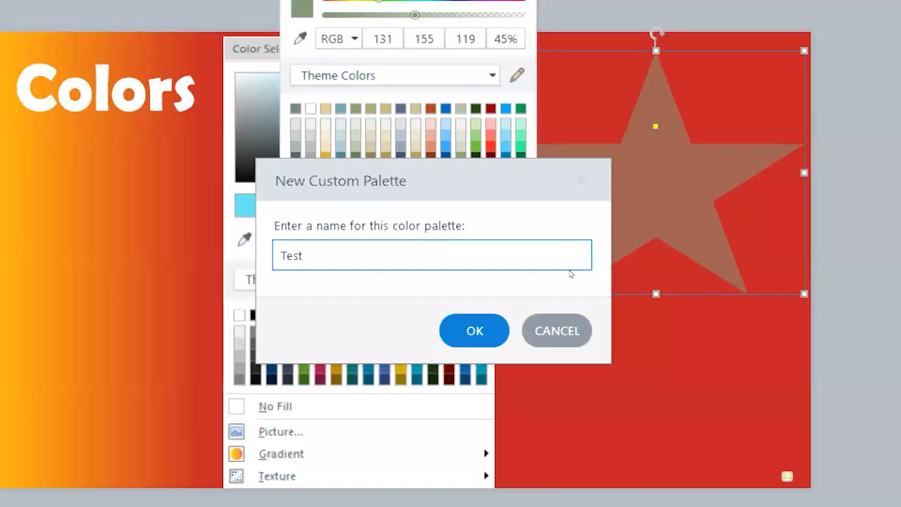
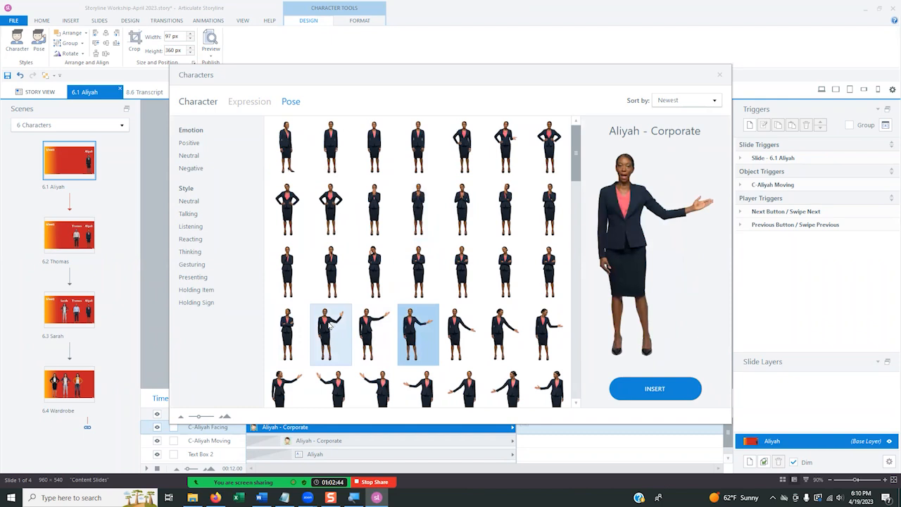
# - Preview a raised-arm pose for Aliyah - Corporate, and filter by the Talking style to preview an open-hands pose
pyautogui.click(329, 326)
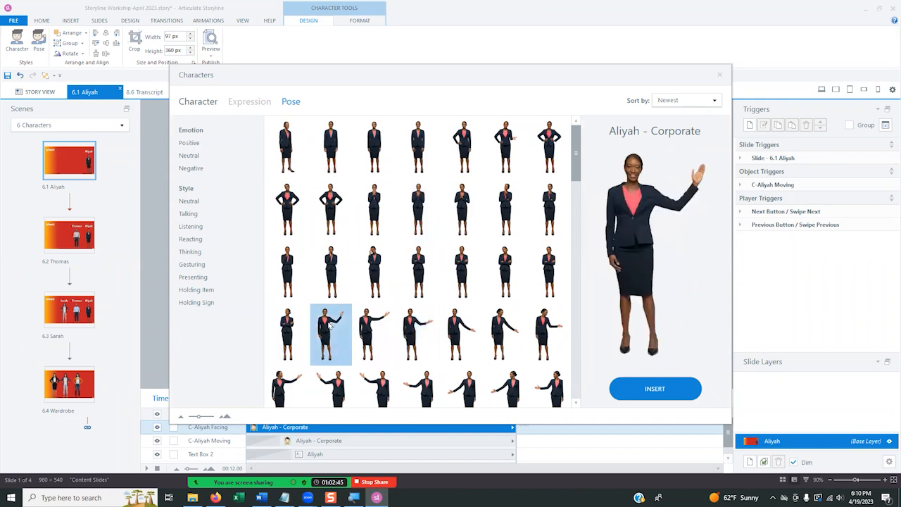
pyautogui.click(188, 215)
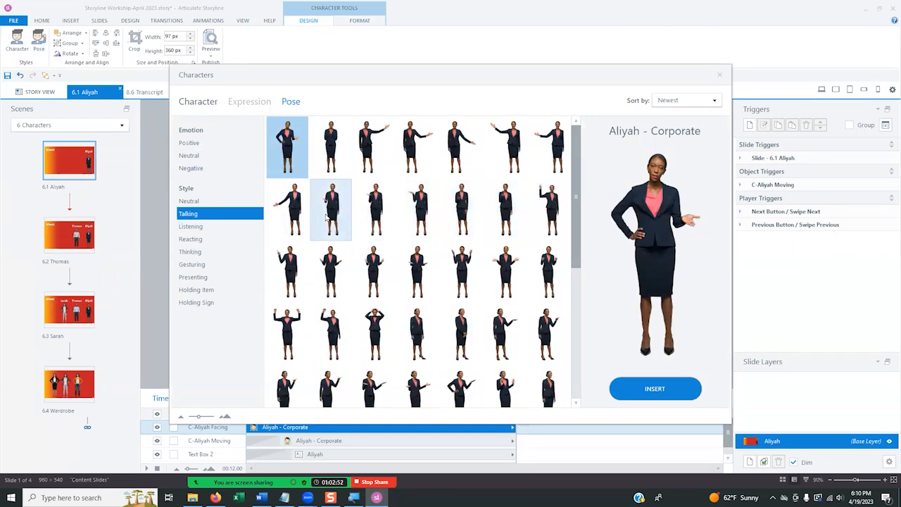
pyautogui.click(417, 269)
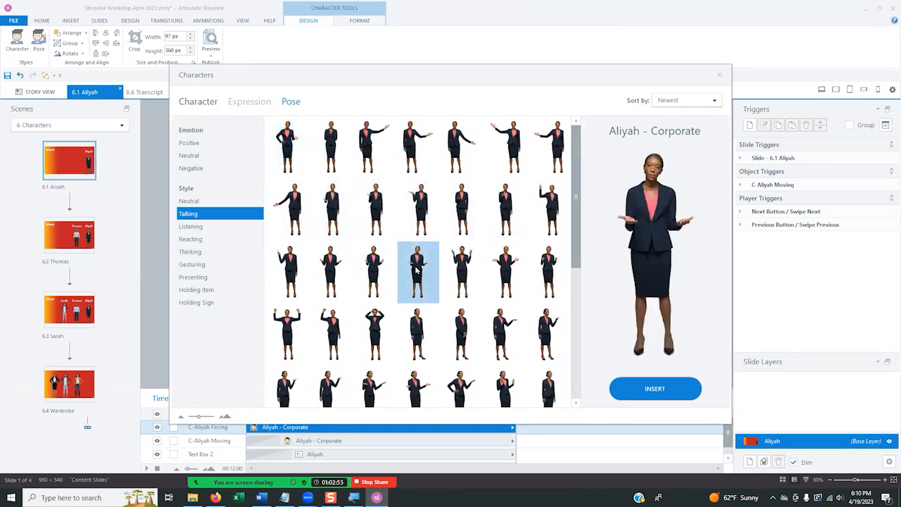
# - Filter Aliyah's Talking poses by Positive, Neutral and Negative emotion, and return to the list of characters
pyautogui.click(199, 144)
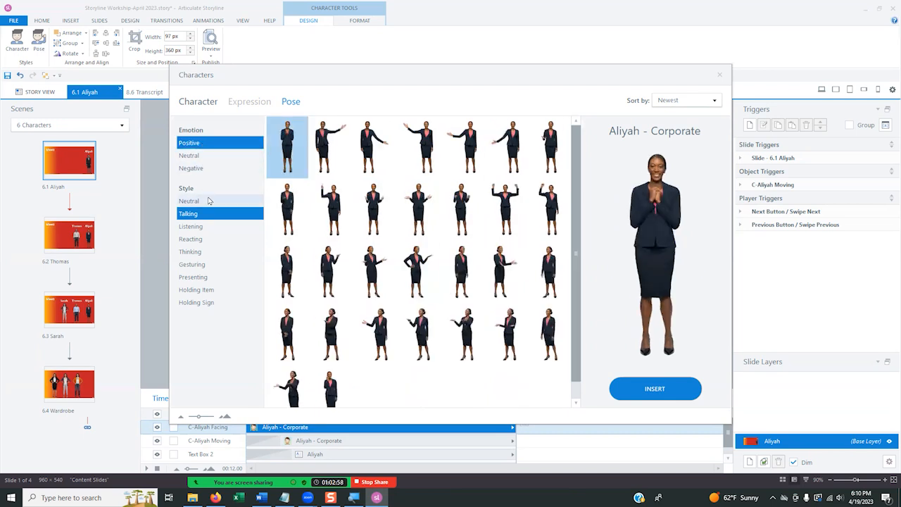
pyautogui.click(209, 157)
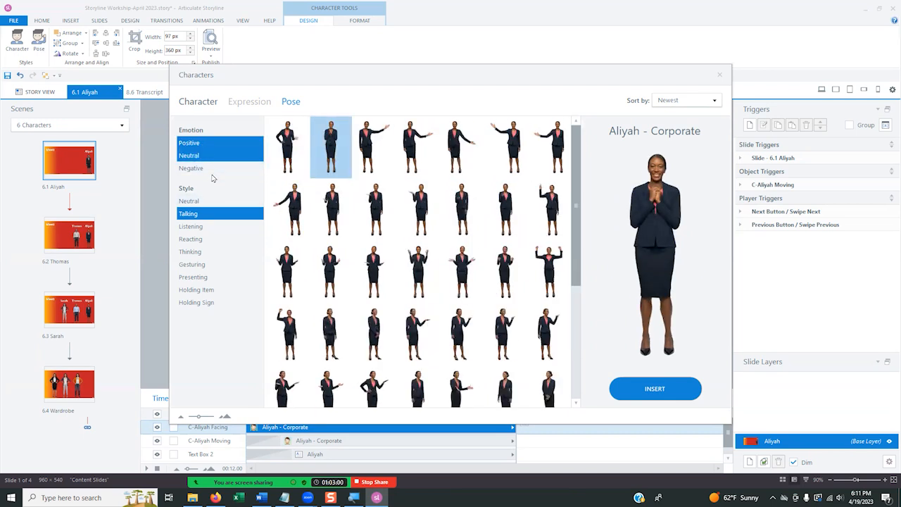
pyautogui.click(213, 169)
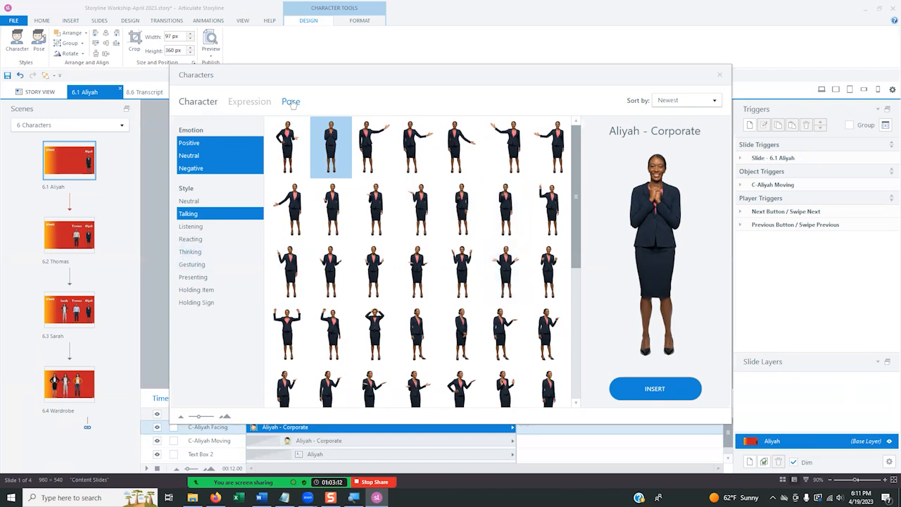
pyautogui.click(189, 103)
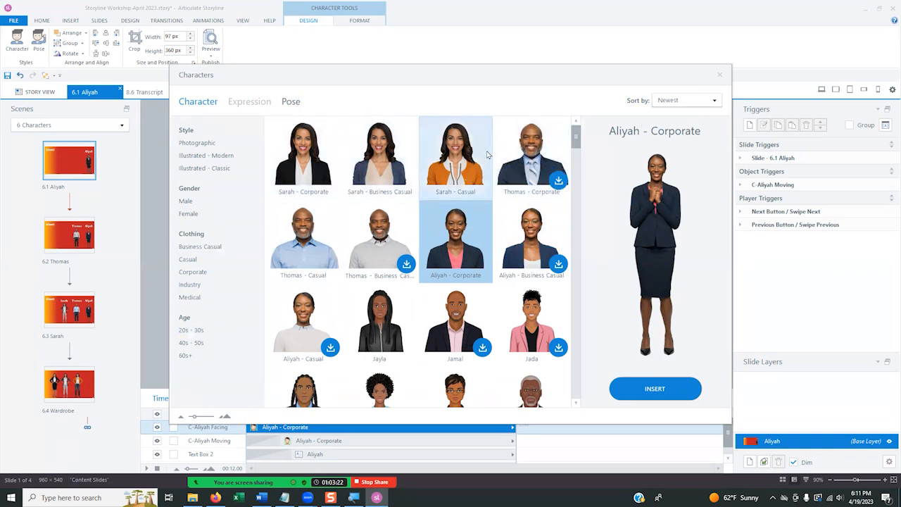
# - Sort the character library alphabetically, return it to the Newest order, and close the library
pyautogui.click(714, 100)
pyautogui.click(694, 121)
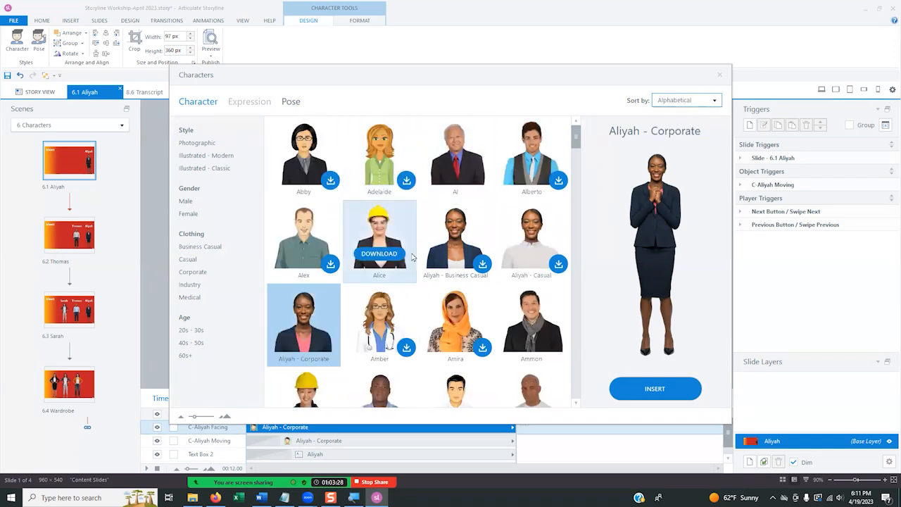
pyautogui.click(715, 101)
pyautogui.click(668, 113)
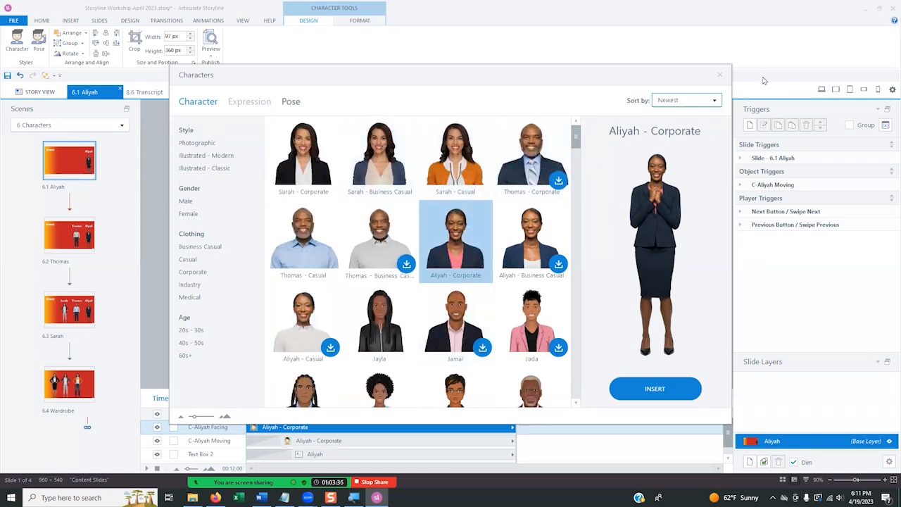
pyautogui.click(719, 74)
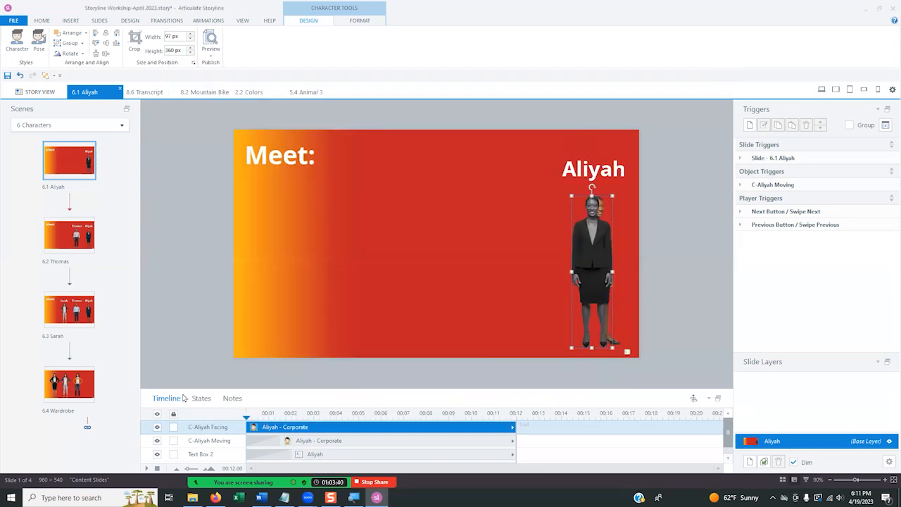
# - Switch to the published course in Firefox and advance through the Wardrobe slide to the Beach Pano slide
pyautogui.hotkey('alt', 'Tab')
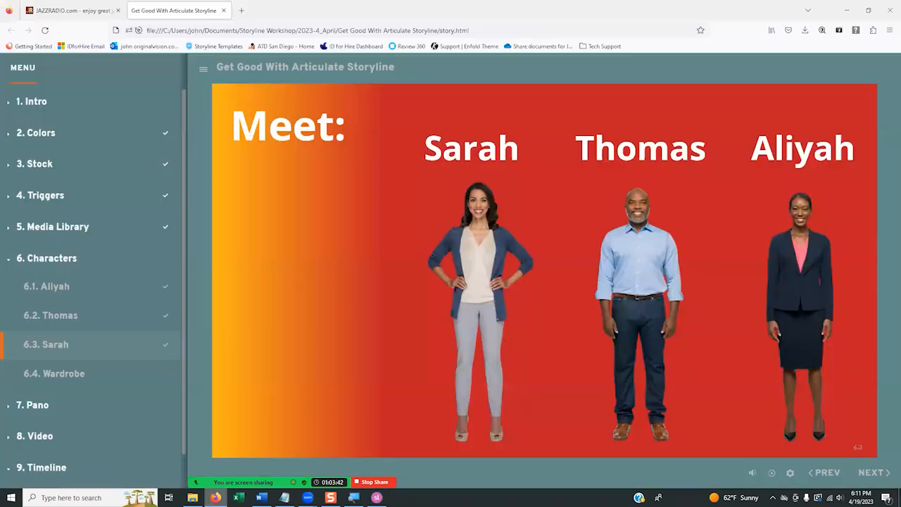
pyautogui.click(871, 473)
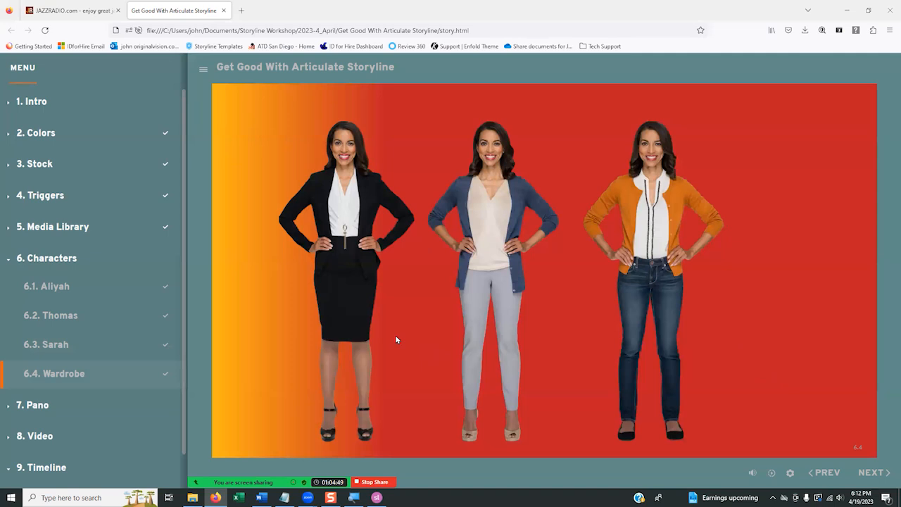
pyautogui.click(871, 473)
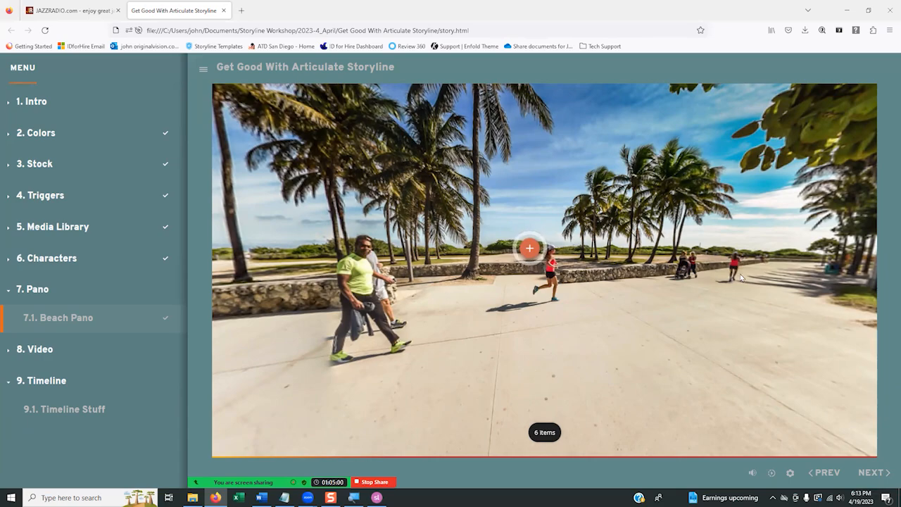
# - Explore the beach panorama, visit the marker beside the teal bin, and open and close the Runner marker
pyautogui.moveTo(740, 230); pyautogui.dragTo(176, 205)
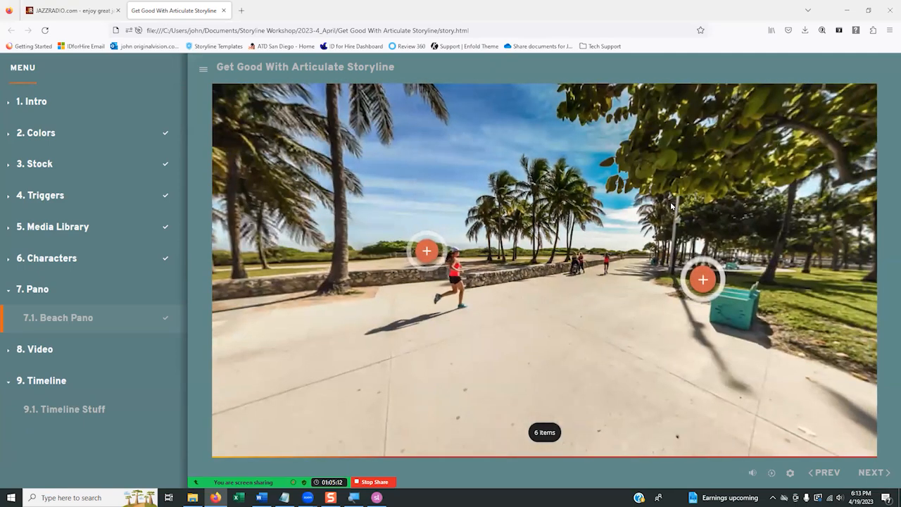
pyautogui.moveTo(725, 205); pyautogui.dragTo(486, 258)
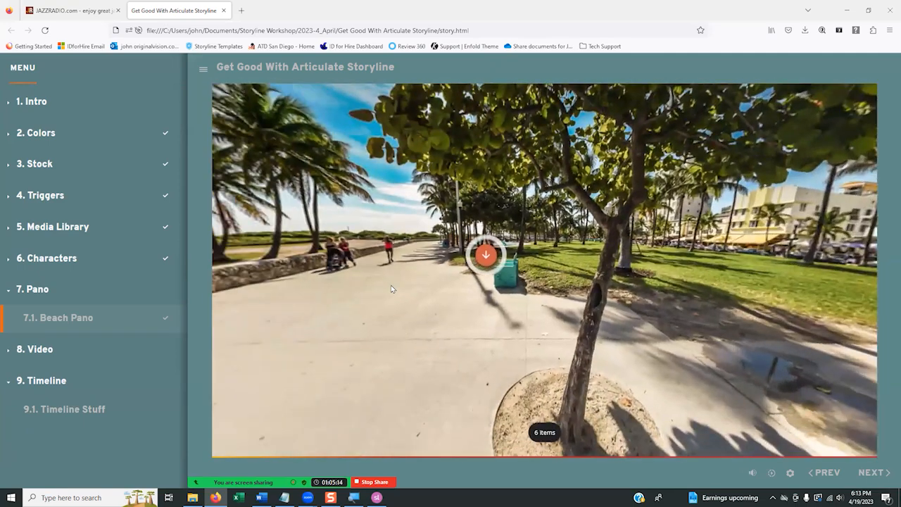
pyautogui.click(486, 258)
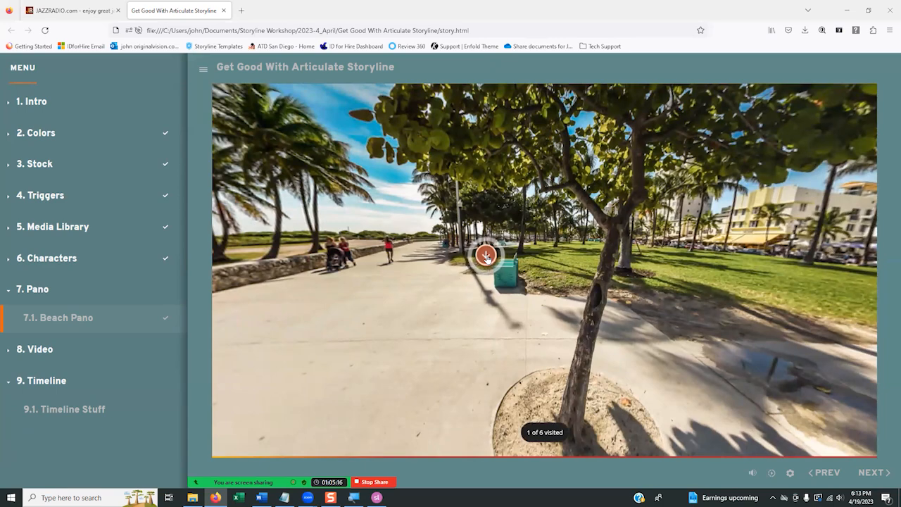
pyautogui.moveTo(487, 257); pyautogui.dragTo(670, 240)
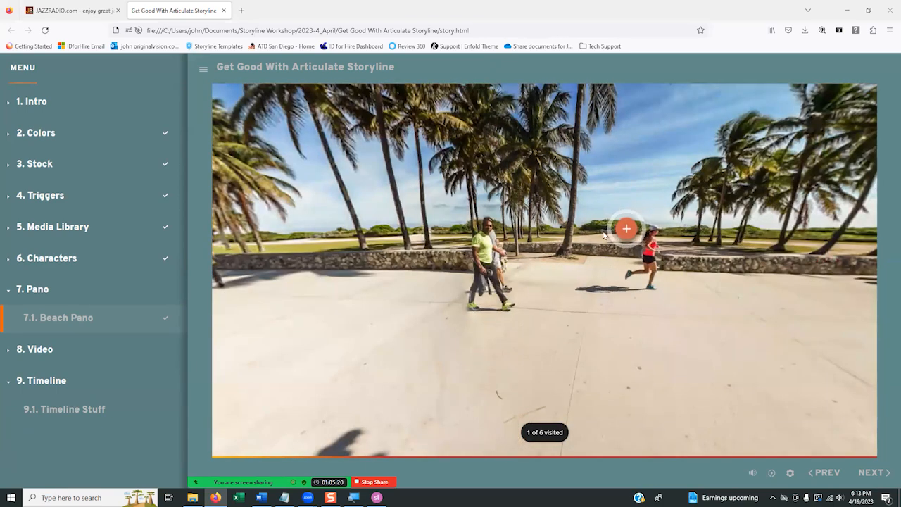
pyautogui.click(624, 231)
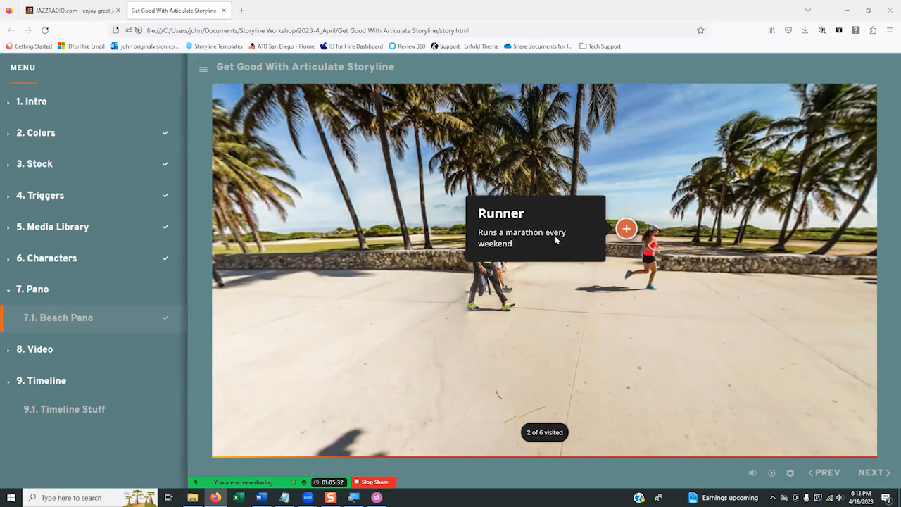
pyautogui.click(556, 301)
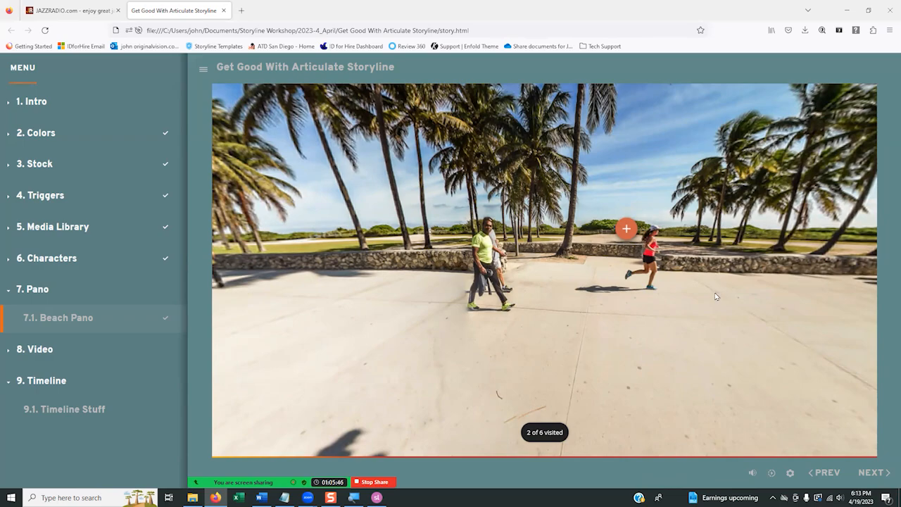
# - Turn the beach panorama toward the park path and buildings, and open and close the marker at the path's end
pyautogui.moveTo(713, 295); pyautogui.dragTo(64, 298)
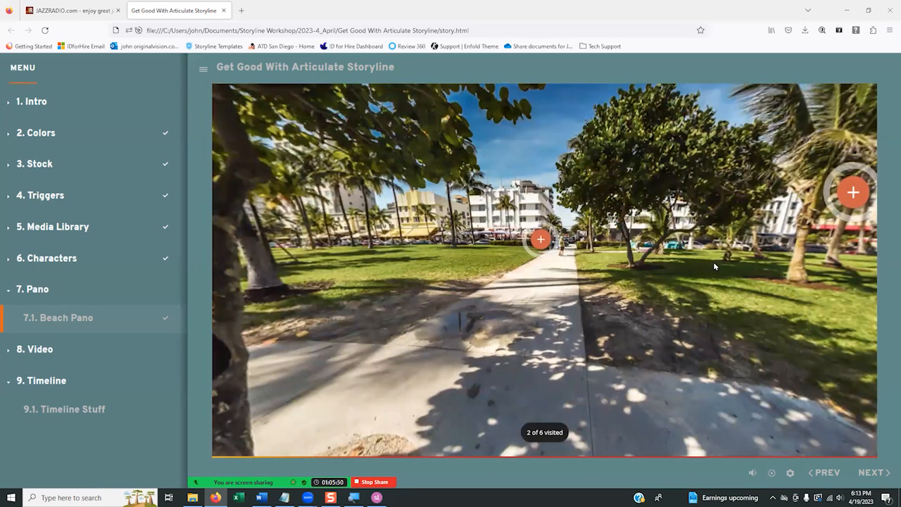
pyautogui.moveTo(713, 261)
pyautogui.mouseDown()
pyautogui.moveTo(425, 261)
pyautogui.moveTo(653, 266)
pyautogui.moveTo(702, 259)
pyautogui.mouseUp()
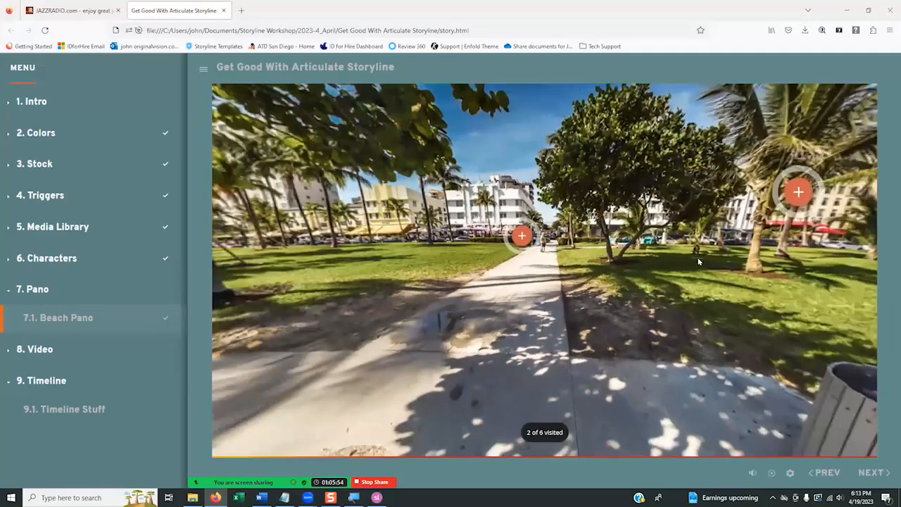
pyautogui.click(525, 237)
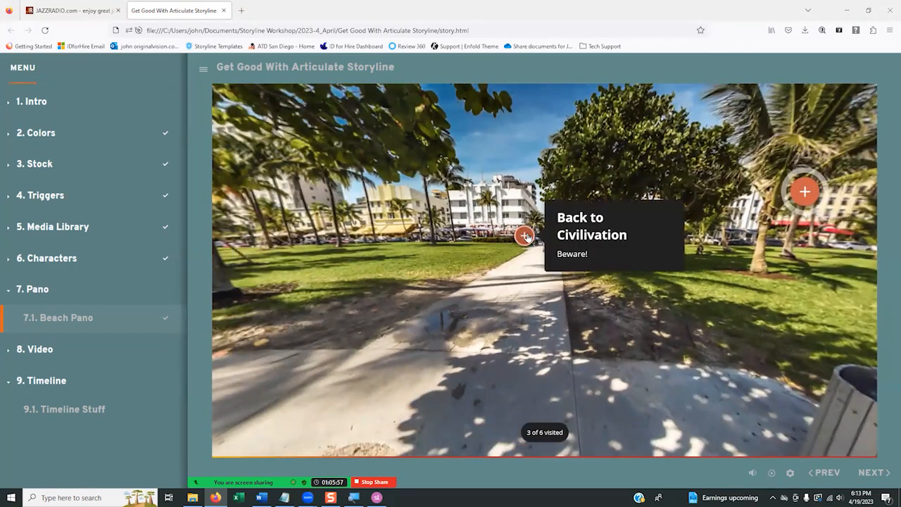
pyautogui.click(446, 270)
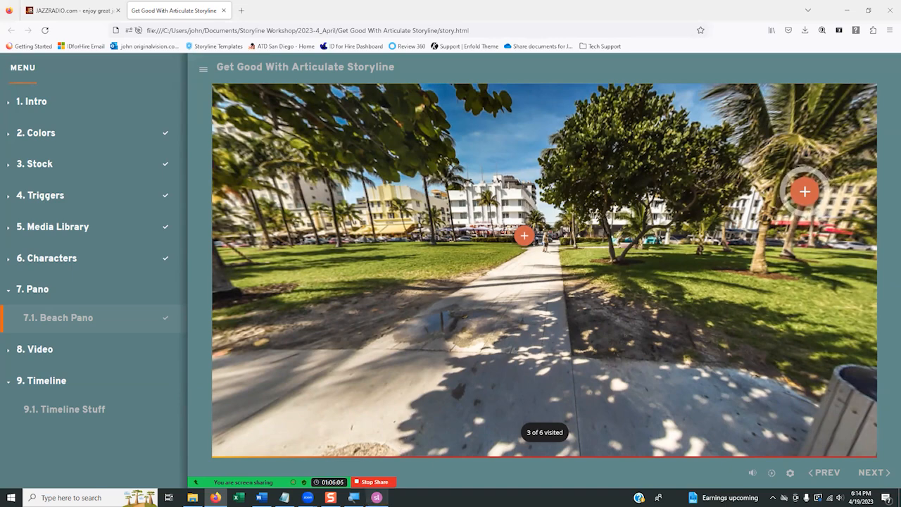
# - Switch back to Storyline, start a new project without saving changes to the current one, and open slide 1.1
pyautogui.hotkey('alt', 'Tab')
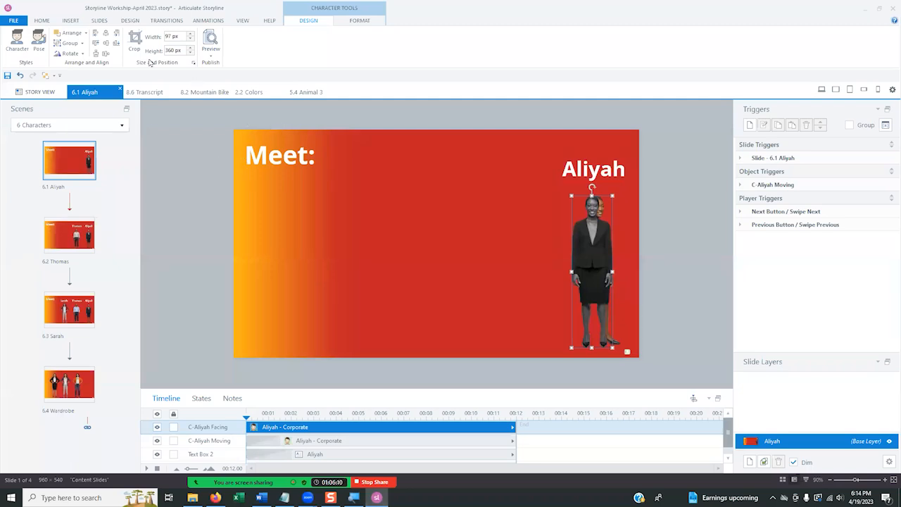
pyautogui.click(14, 21)
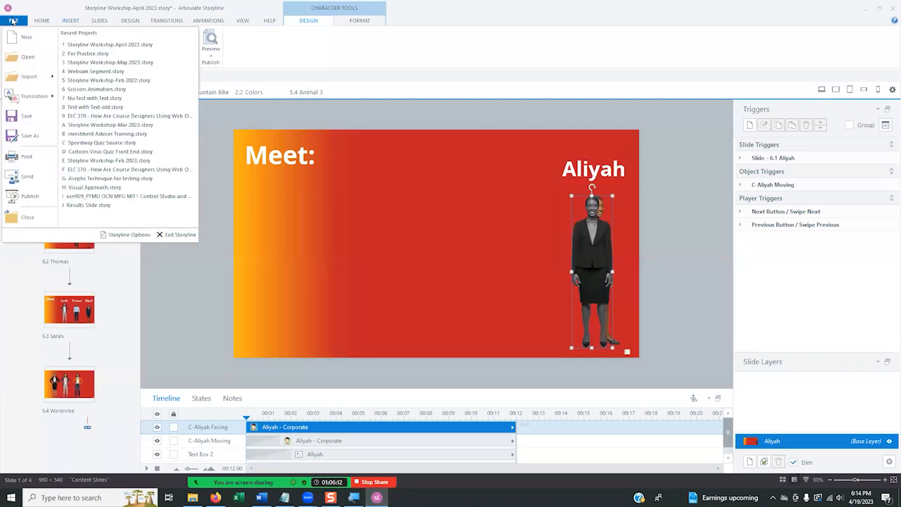
pyautogui.click(27, 38)
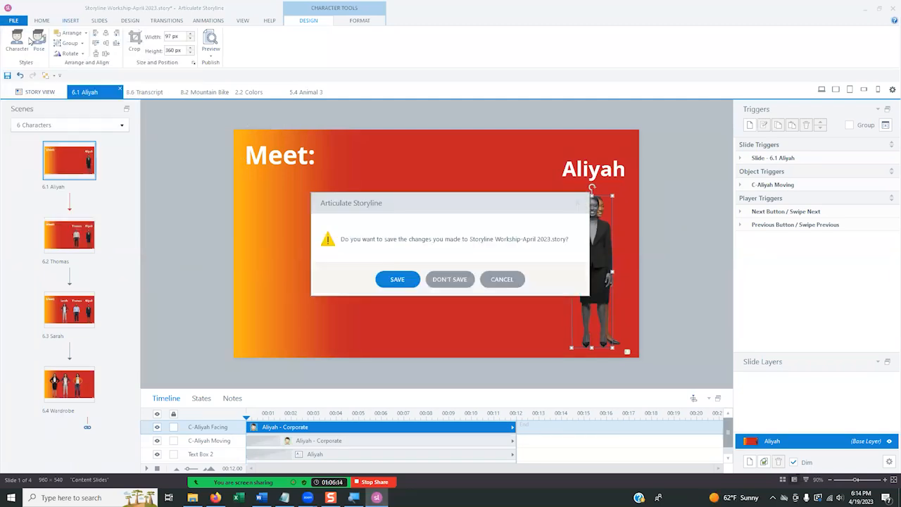
pyautogui.click(451, 280)
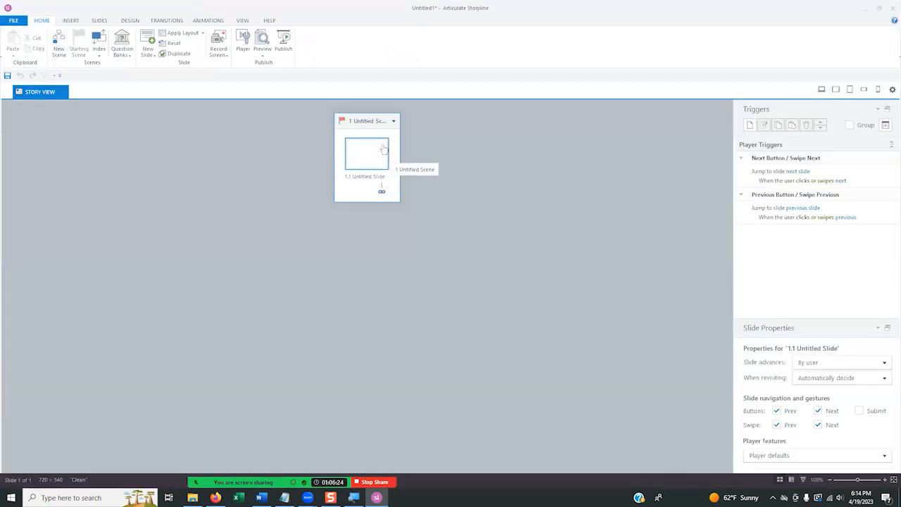
pyautogui.doubleClick(364, 147)
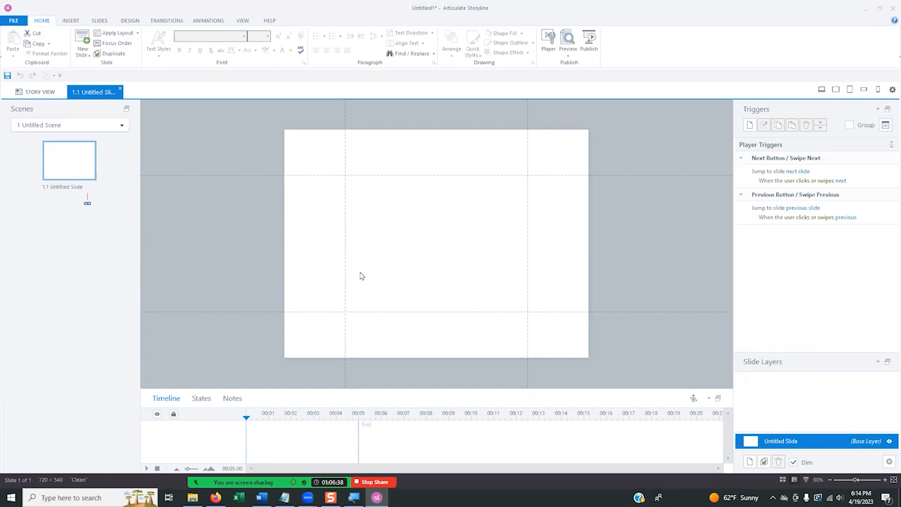
pyautogui.hotkey('alt', 'Tab')
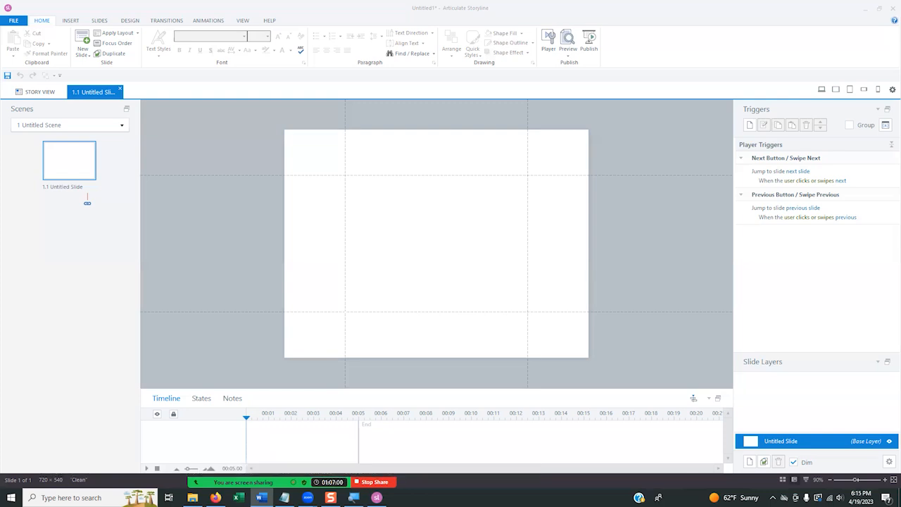
pyautogui.click(433, 230)
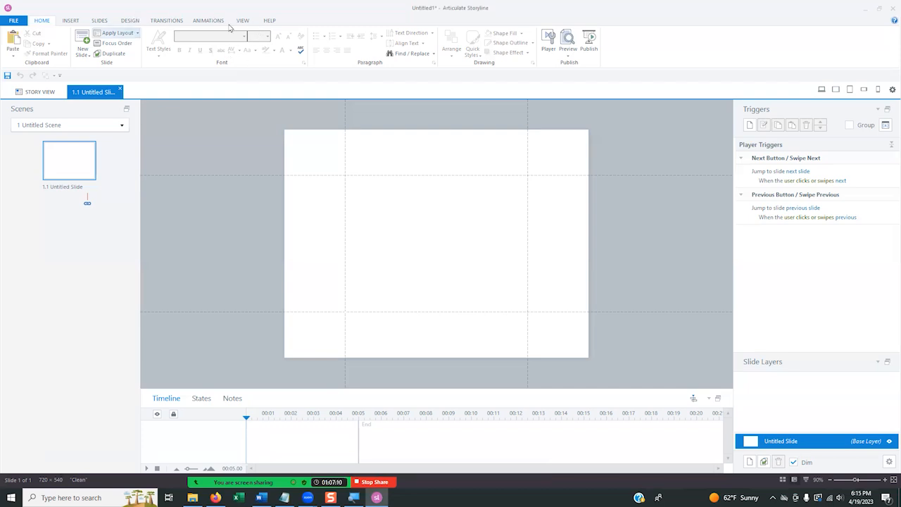
# - Set the new project's slide size to the 16:9 (960×540) preset
pyautogui.click(130, 20)
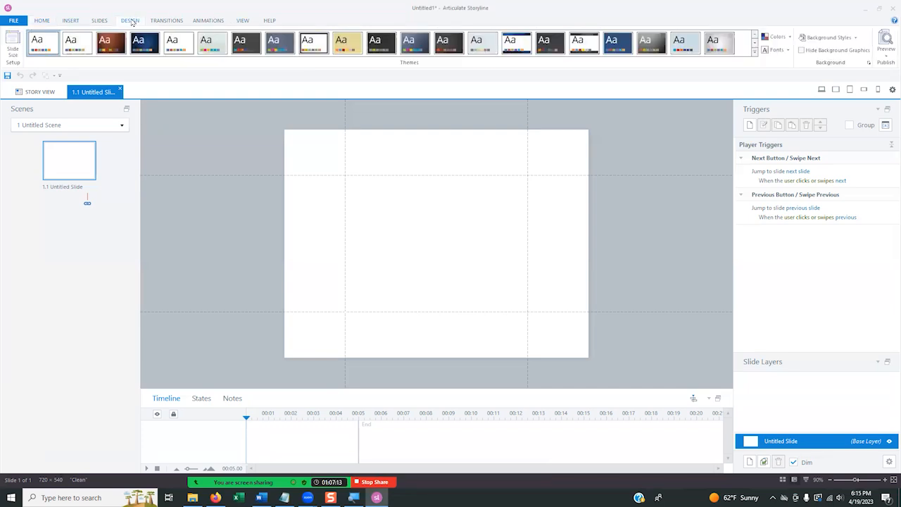
pyautogui.click(12, 39)
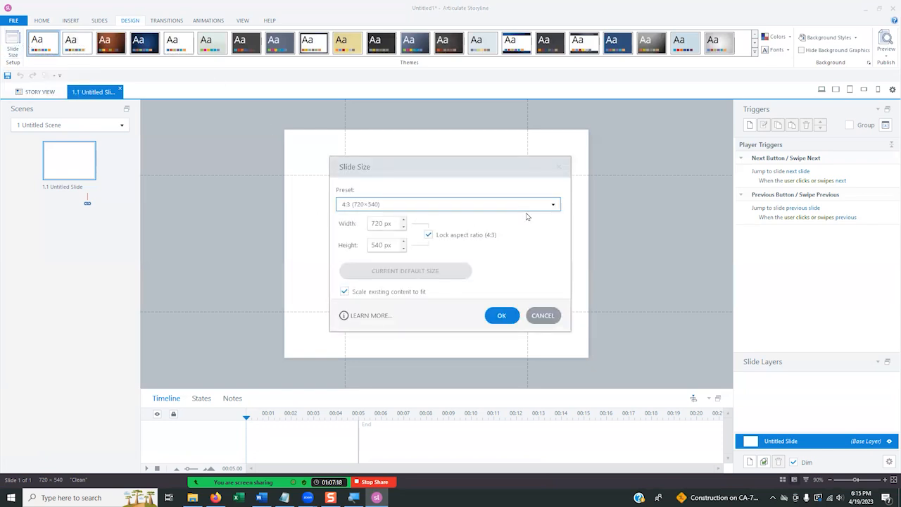
pyautogui.click(553, 206)
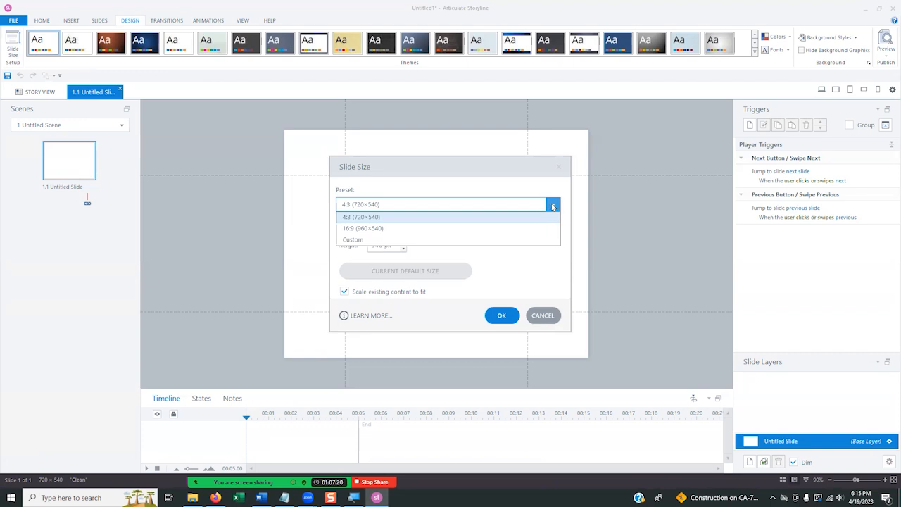
pyautogui.click(389, 229)
pyautogui.click(501, 315)
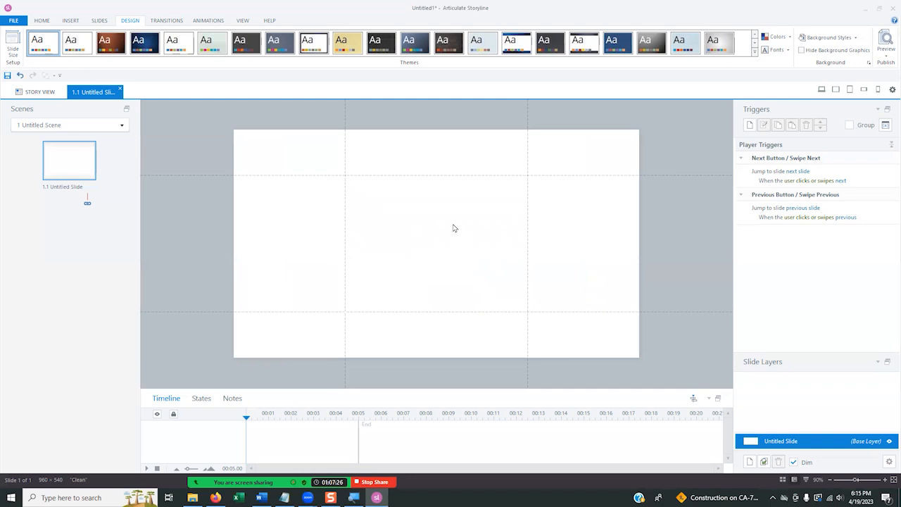
# - Insert City Pano-2.jpg from the Assets folder as a 360° image, accepting it despite its aspect ratio
pyautogui.click(71, 20)
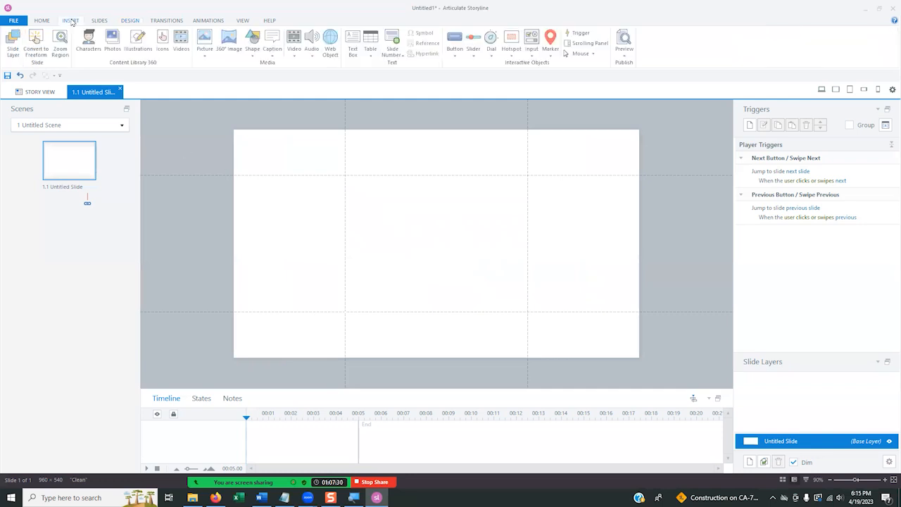
pyautogui.click(228, 39)
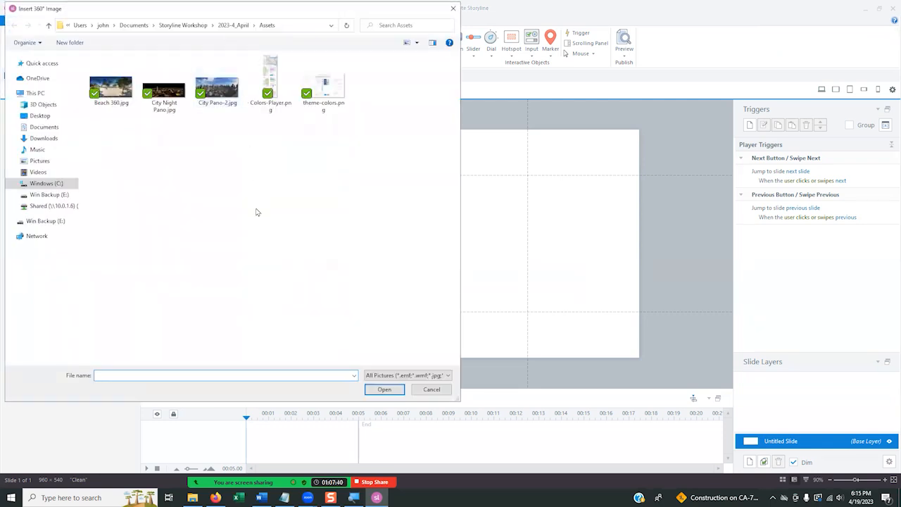
pyautogui.click(216, 87)
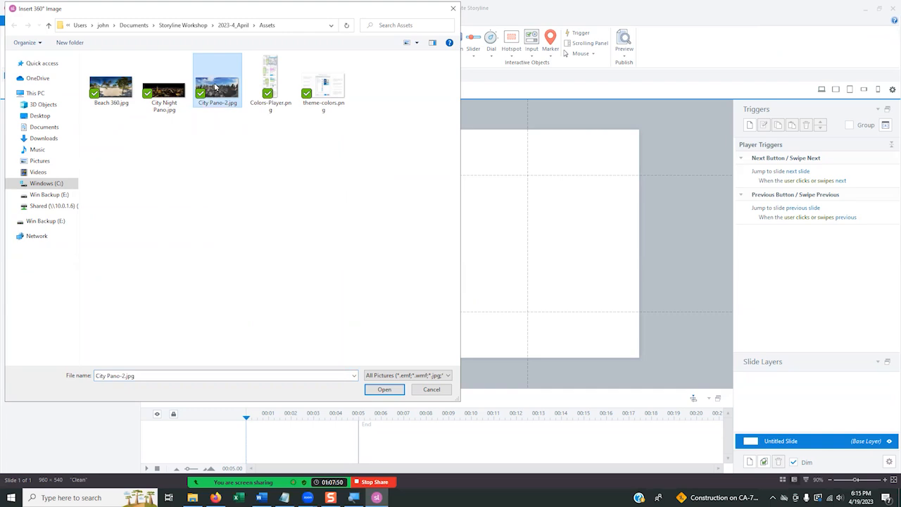
pyautogui.doubleClick(216, 87)
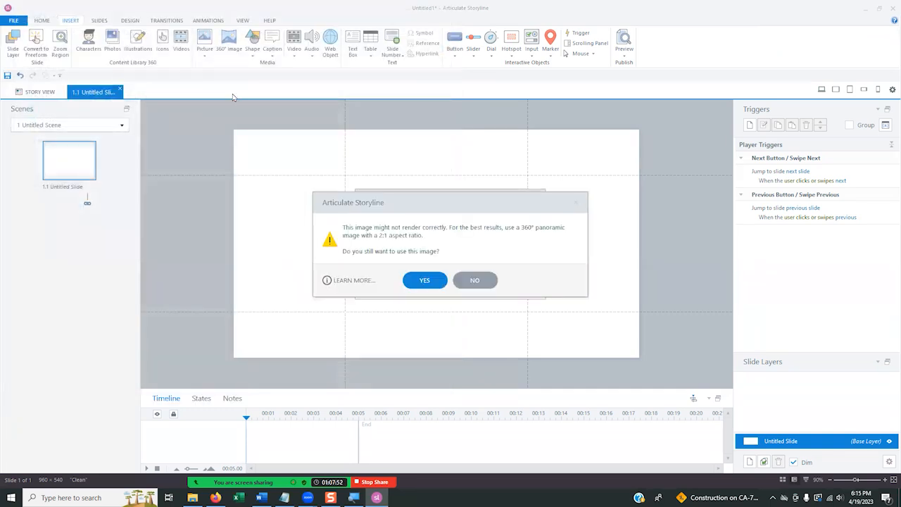
pyautogui.click(424, 280)
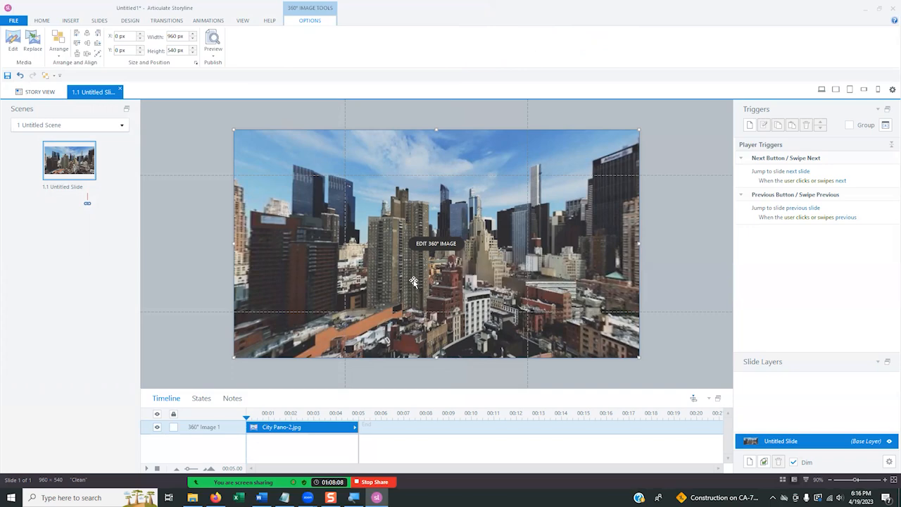
# - Open the city 360° image for editing and set its initial view to 11°, 64°, centred on the pointed tower
pyautogui.click(436, 244)
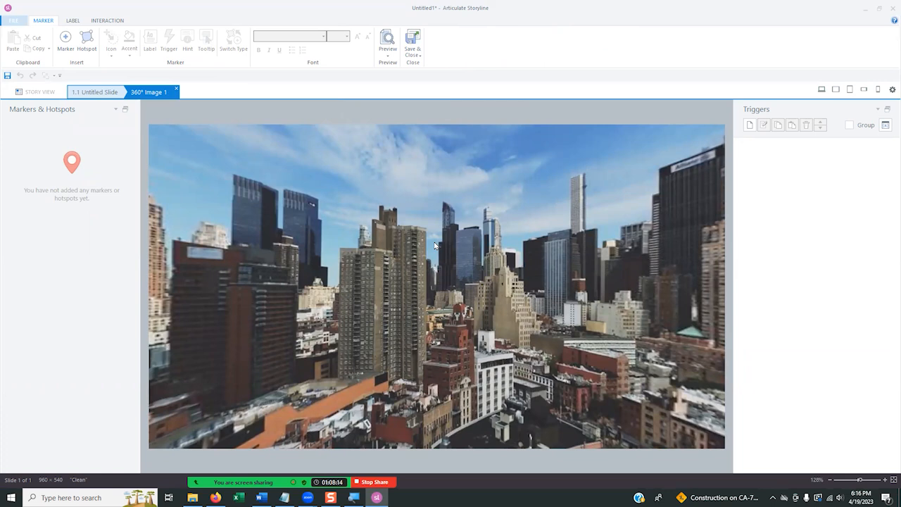
pyautogui.click(72, 21)
pyautogui.click(103, 22)
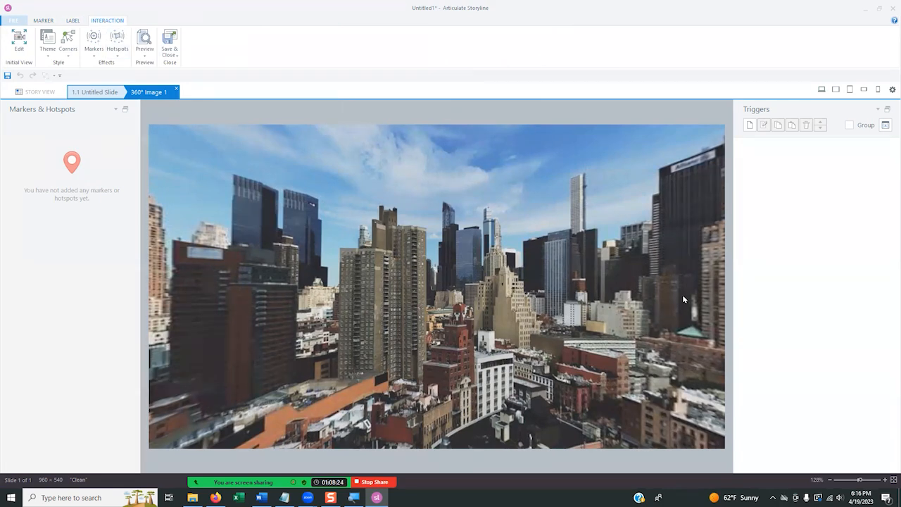
pyautogui.moveTo(682, 294); pyautogui.dragTo(492, 262)
pyautogui.moveTo(355, 276); pyautogui.dragTo(420, 280)
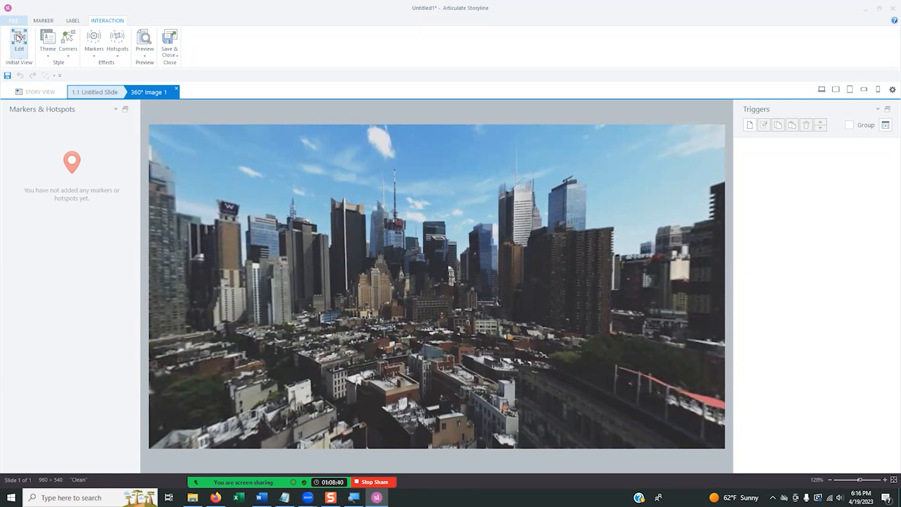
pyautogui.click(19, 36)
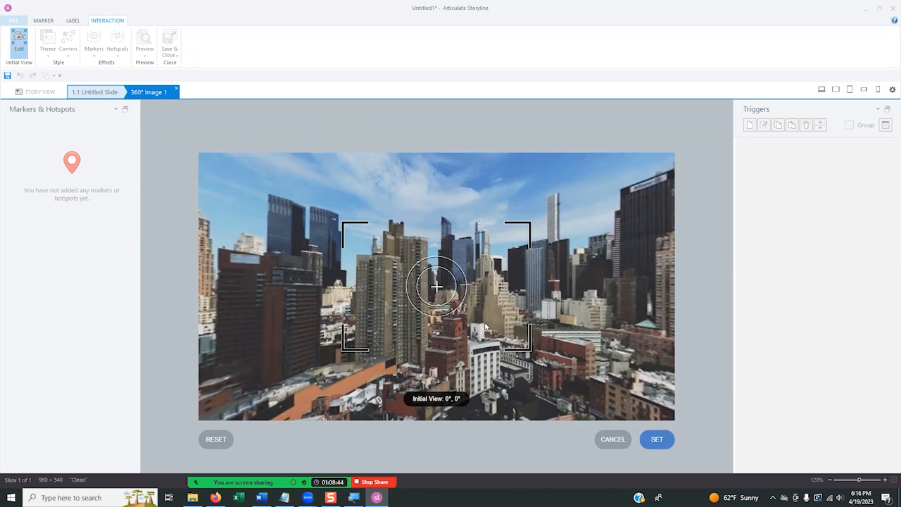
pyautogui.moveTo(527, 318); pyautogui.dragTo(288, 350)
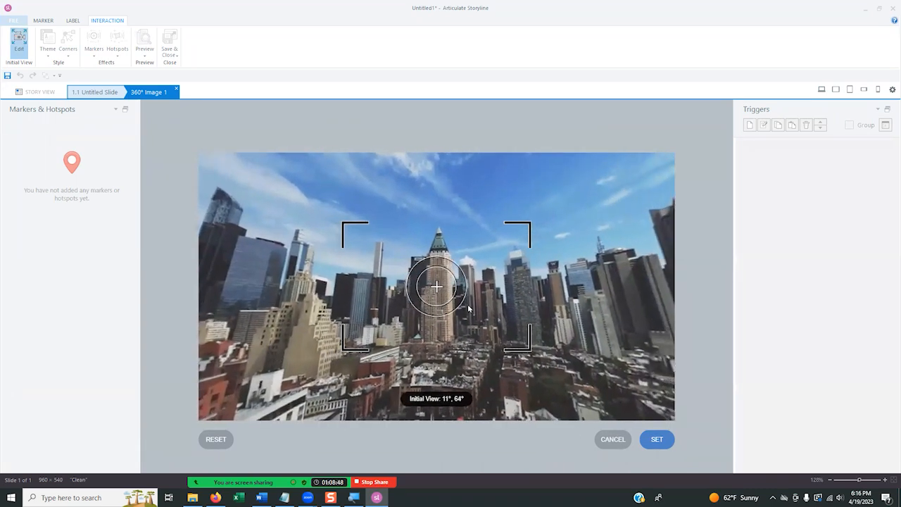
pyautogui.click(658, 439)
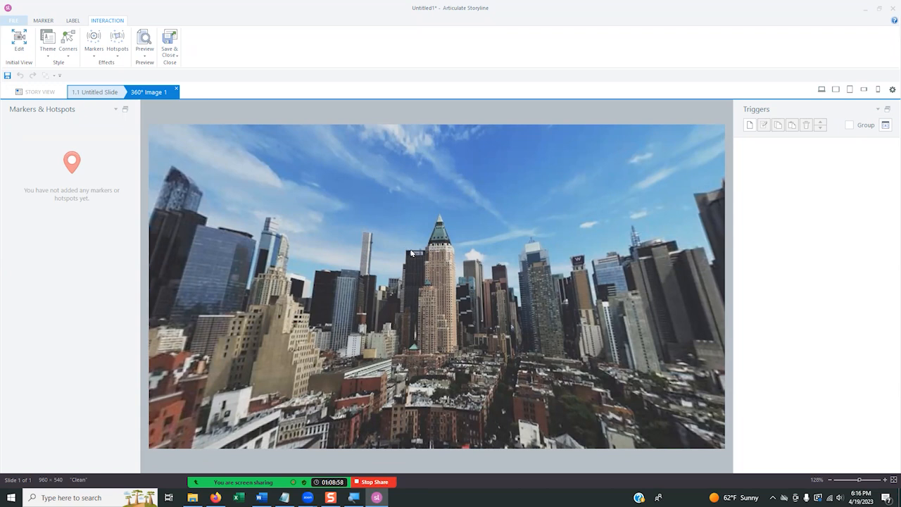
# - Add a marker on the pointed tower with the title "Pointy Building" and the body text "Lorem"
pyautogui.click(42, 21)
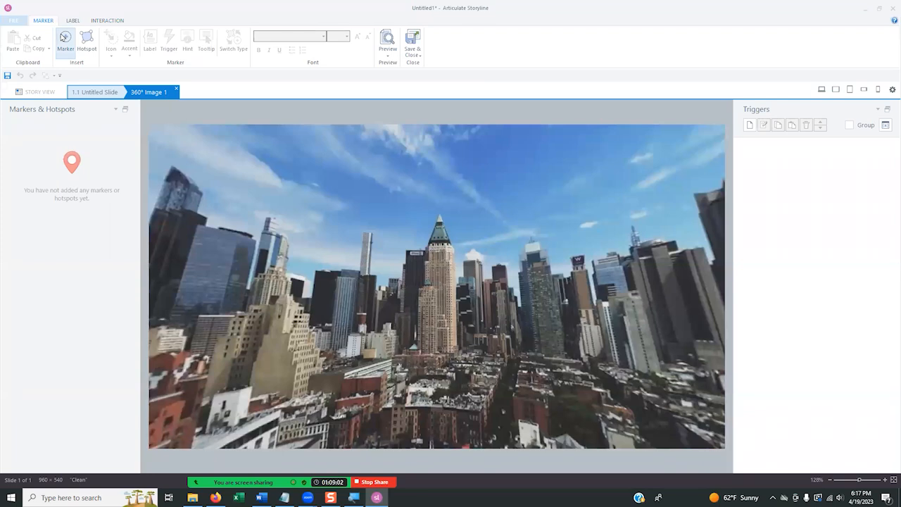
pyautogui.click(64, 36)
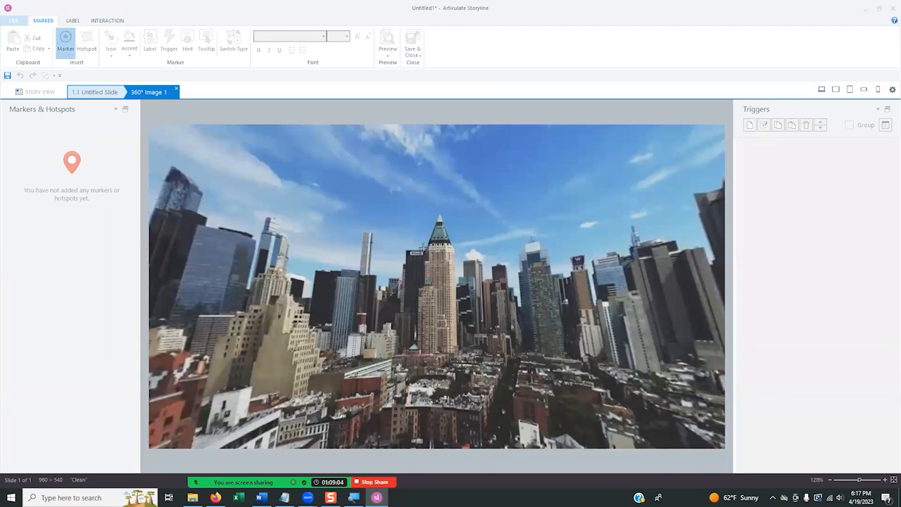
pyautogui.click(441, 274)
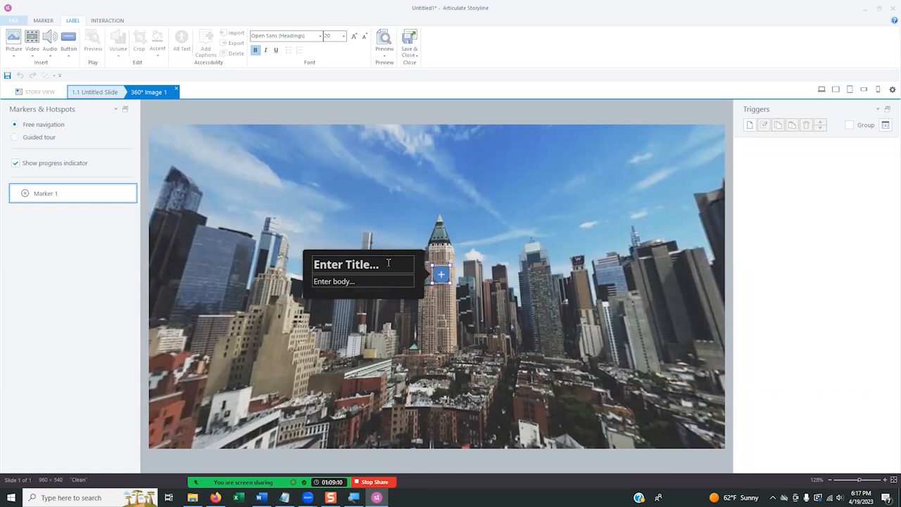
pyautogui.write('Pointy ')
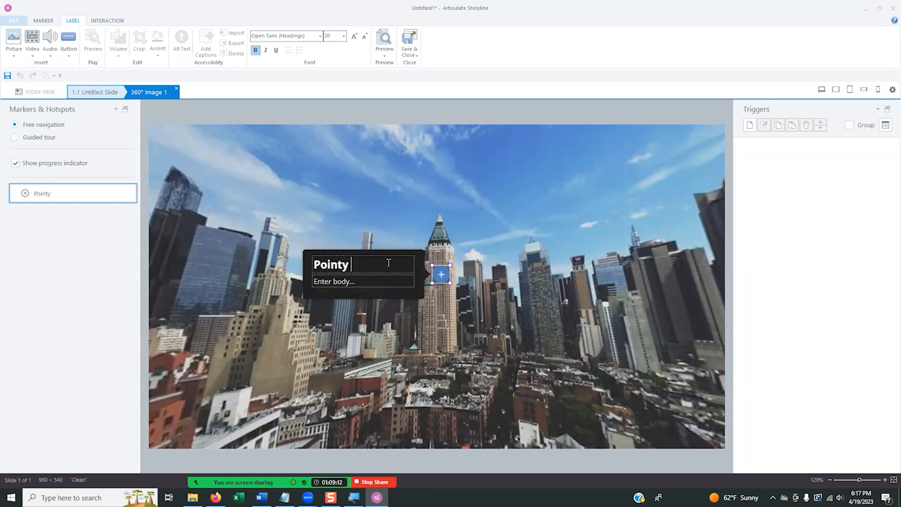
pyautogui.write('Building')
pyautogui.click(348, 280)
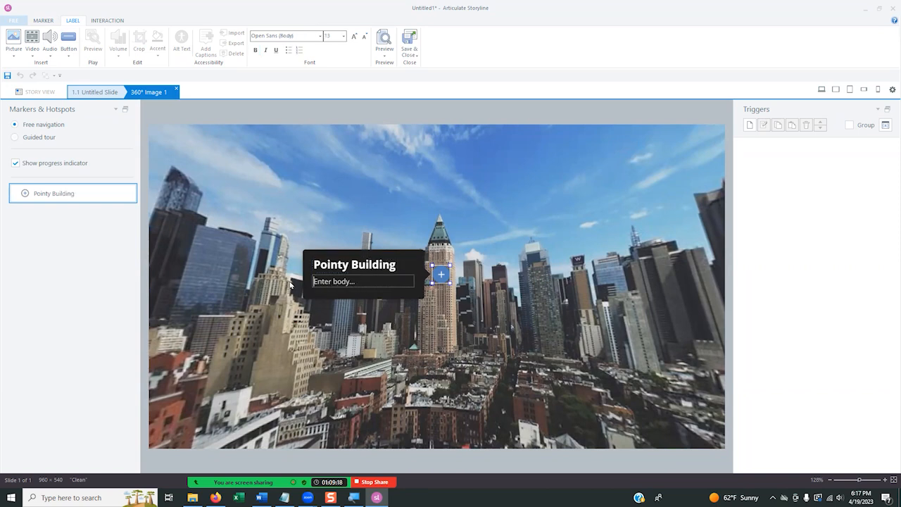
pyautogui.write('Lorem')
pyautogui.click(522, 228)
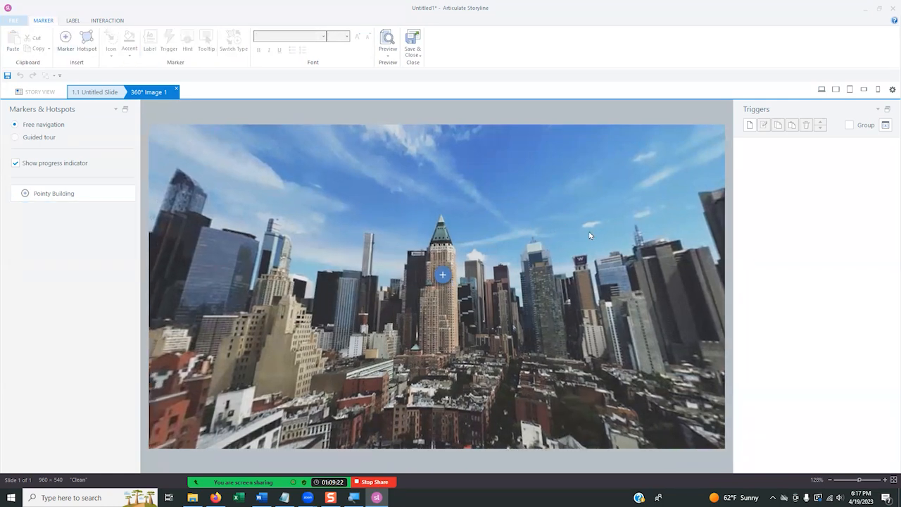
# - Add a marker on the building with the antenna further along the skyline and title it "Antenna Building"
pyautogui.moveTo(589, 236); pyautogui.dragTo(303, 219)
pyautogui.moveTo(261, 216); pyautogui.dragTo(243, 215)
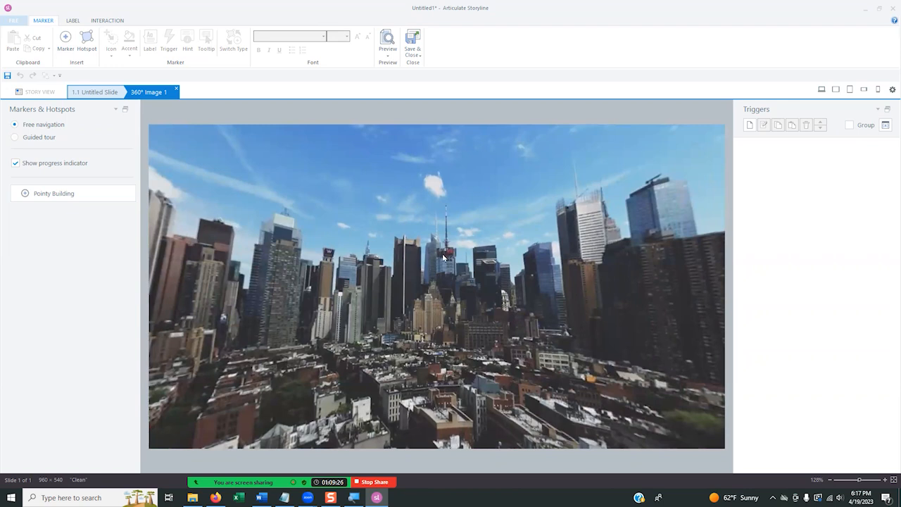
pyautogui.click(65, 39)
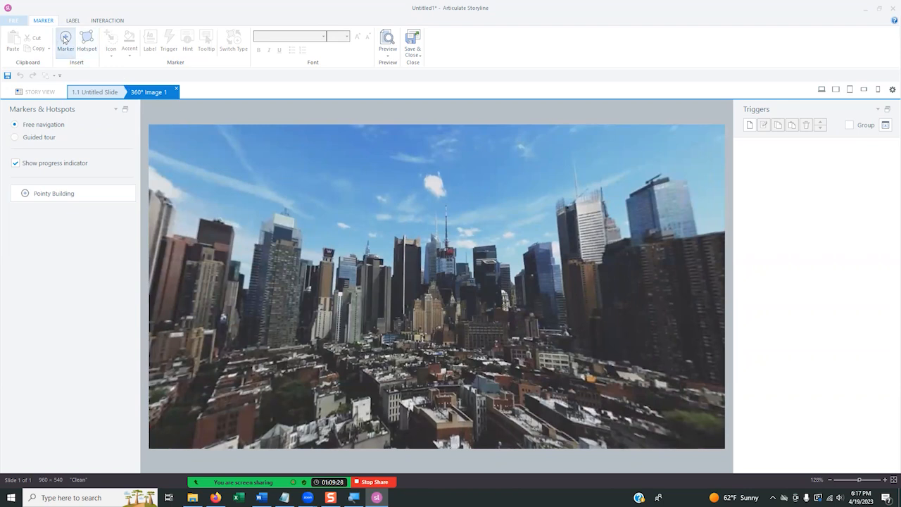
pyautogui.click(439, 265)
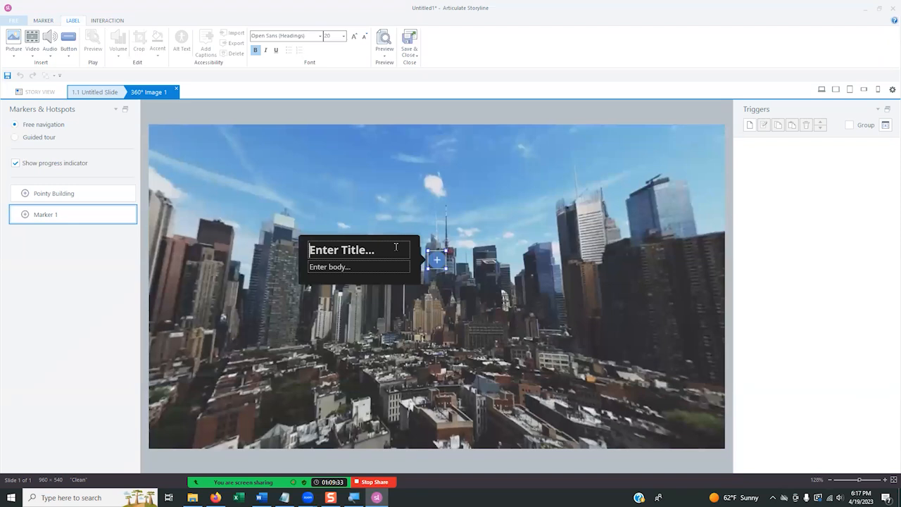
pyautogui.write('An')
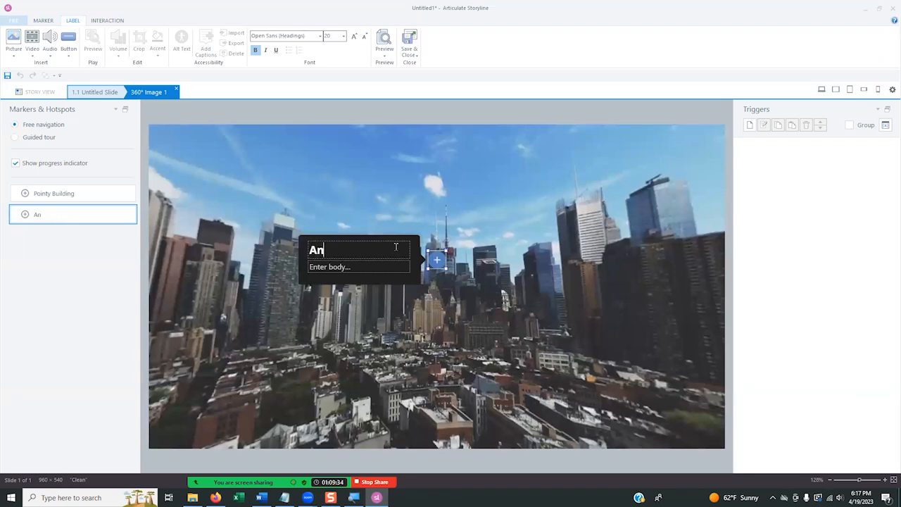
pyautogui.write('tenna Building')
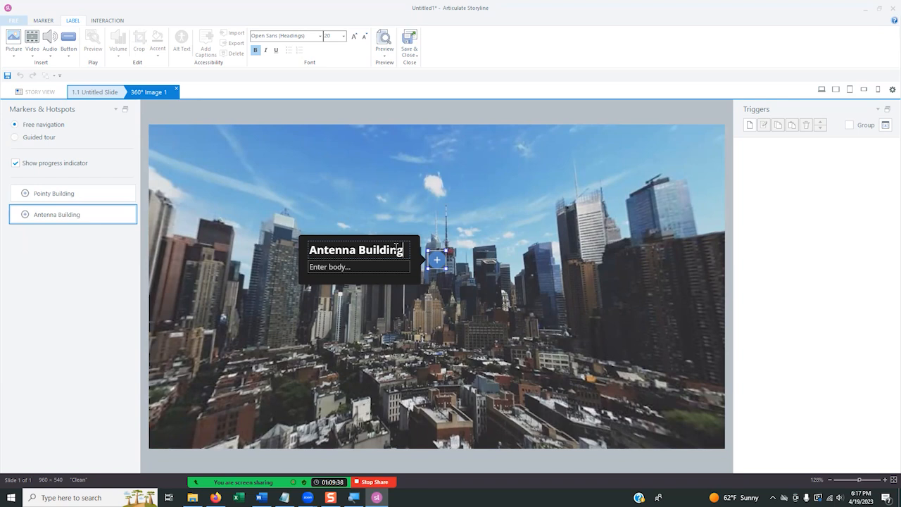
pyautogui.click(500, 195)
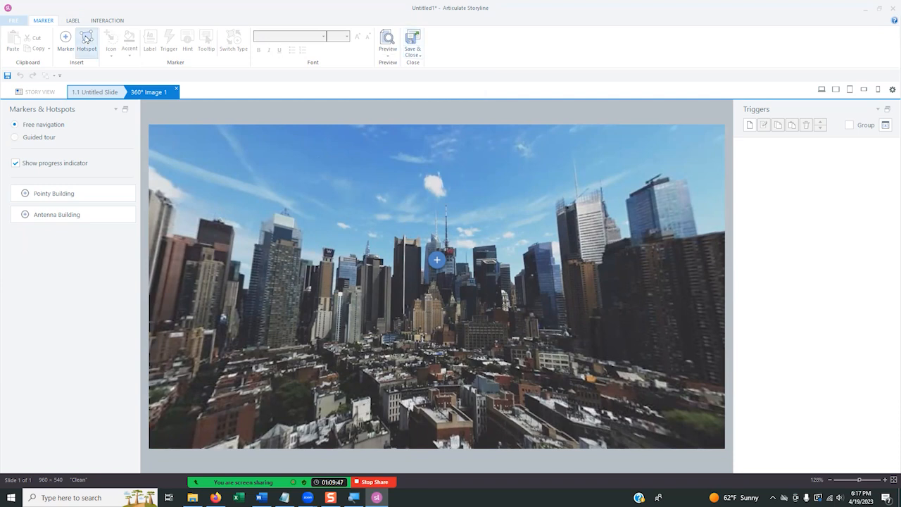
# - Draw a rectangular hotspot over the tall tower between the two markers, title it "Hidden Hot Spot", and save and close the 360° image
pyautogui.click(86, 39)
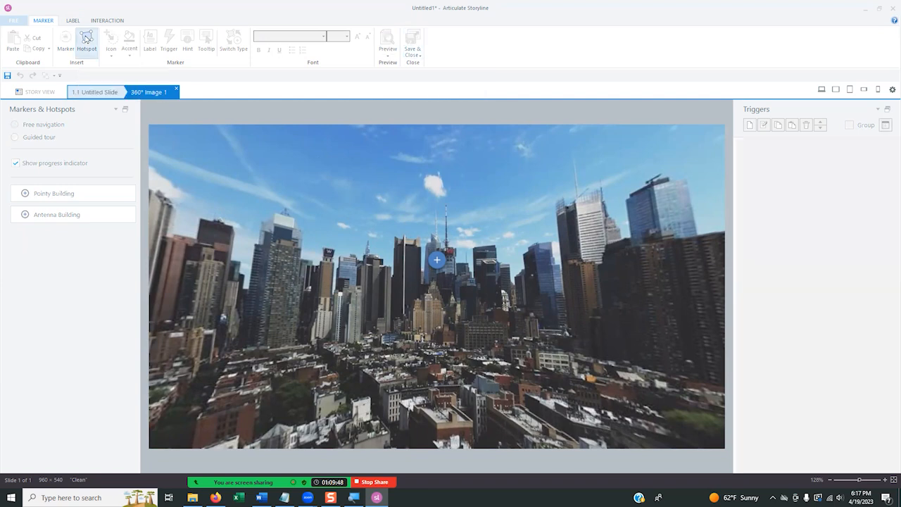
pyautogui.click(255, 213)
pyautogui.moveTo(252, 267); pyautogui.dragTo(320, 348)
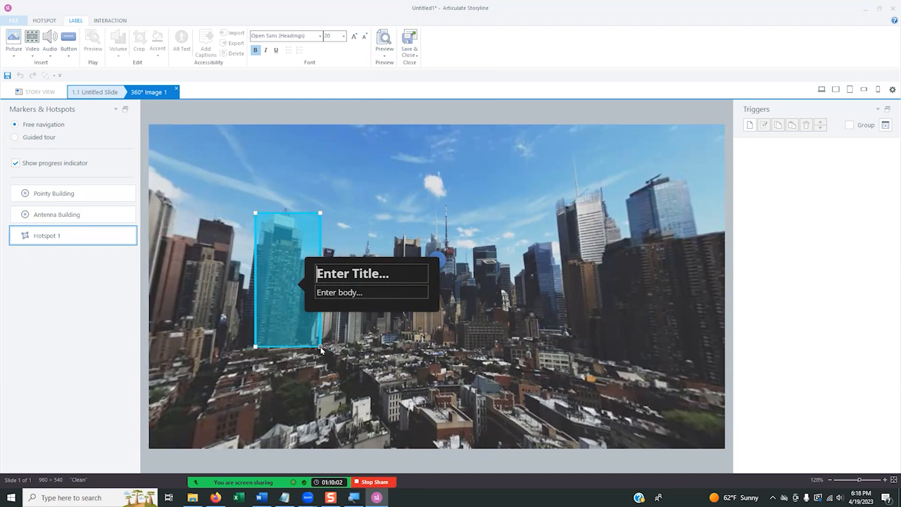
pyautogui.write('Hidden')
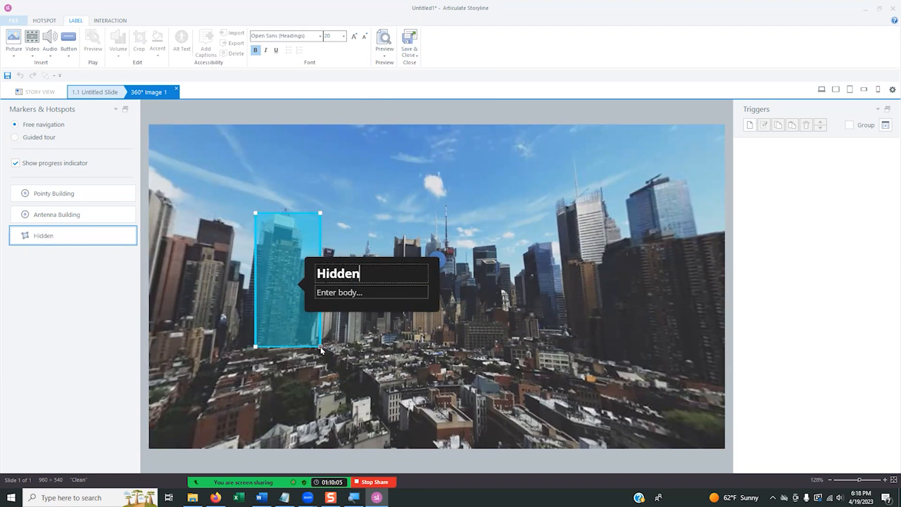
pyautogui.write(' Hot Spot')
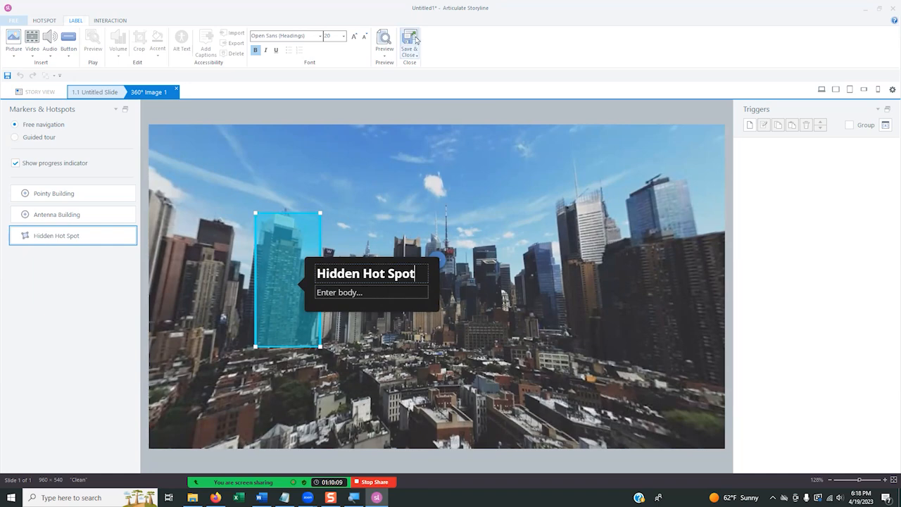
pyautogui.click(410, 39)
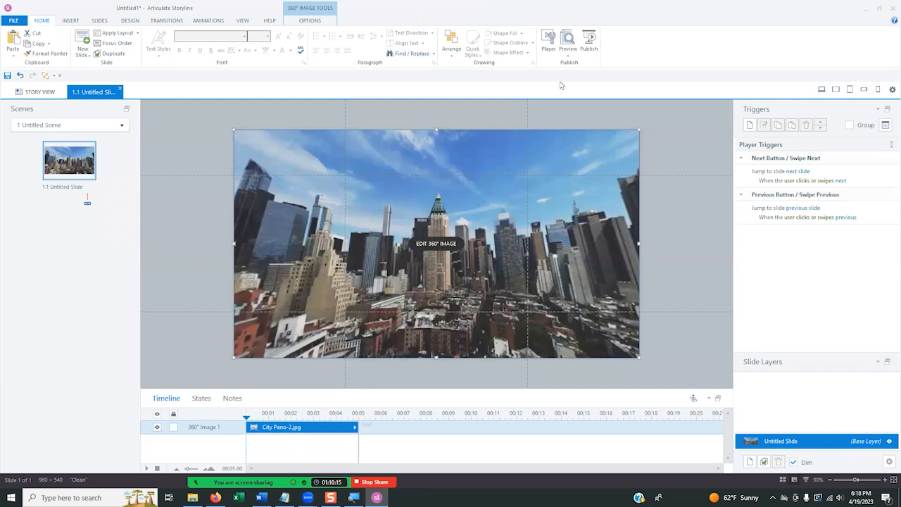
# - Preview this slide, turn the panorama until both markers are in view, and open and close the Pointy Building marker
pyautogui.click(569, 56)
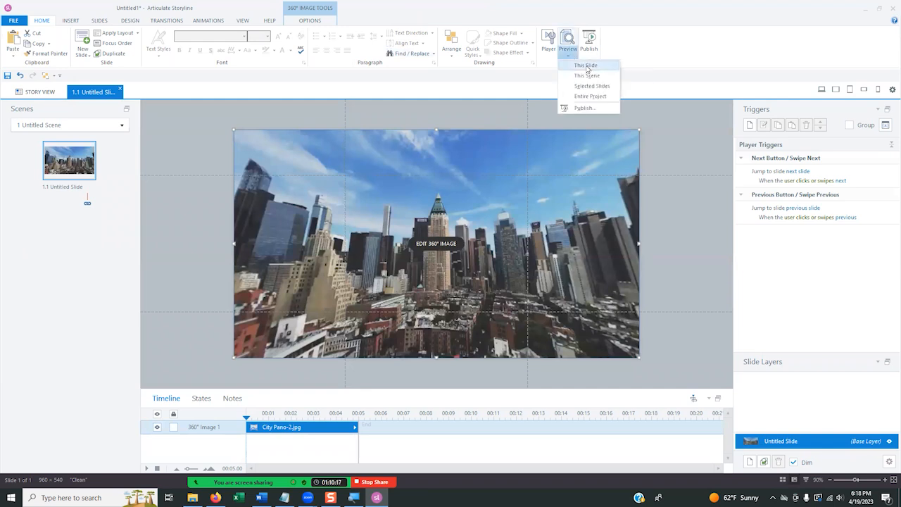
pyautogui.click(587, 65)
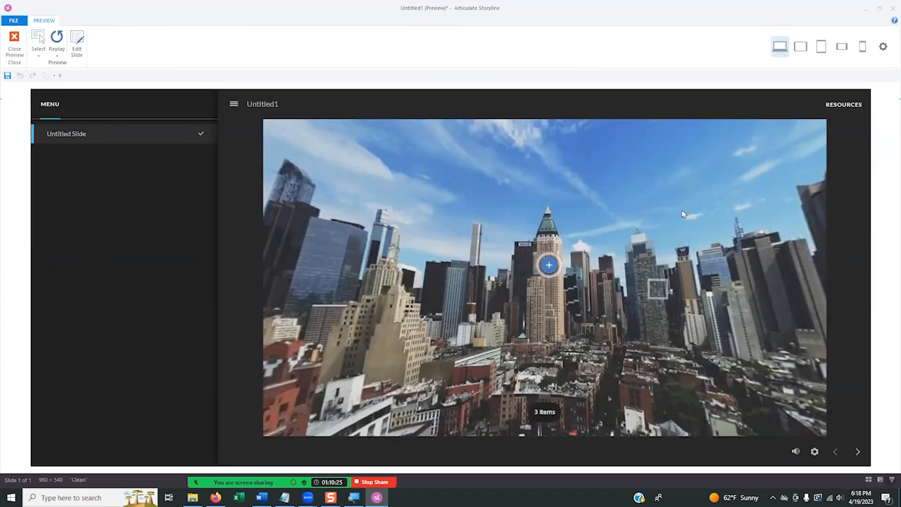
pyautogui.moveTo(689, 207); pyautogui.dragTo(431, 261)
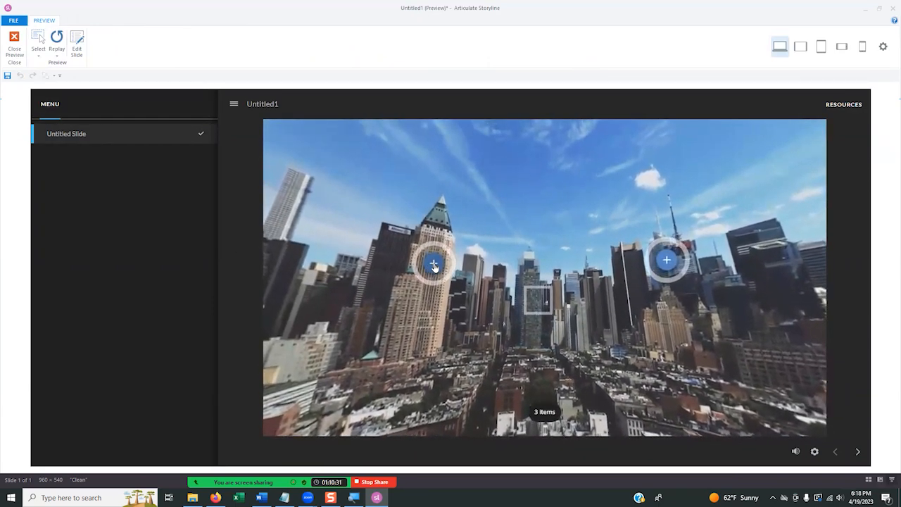
pyautogui.click(432, 264)
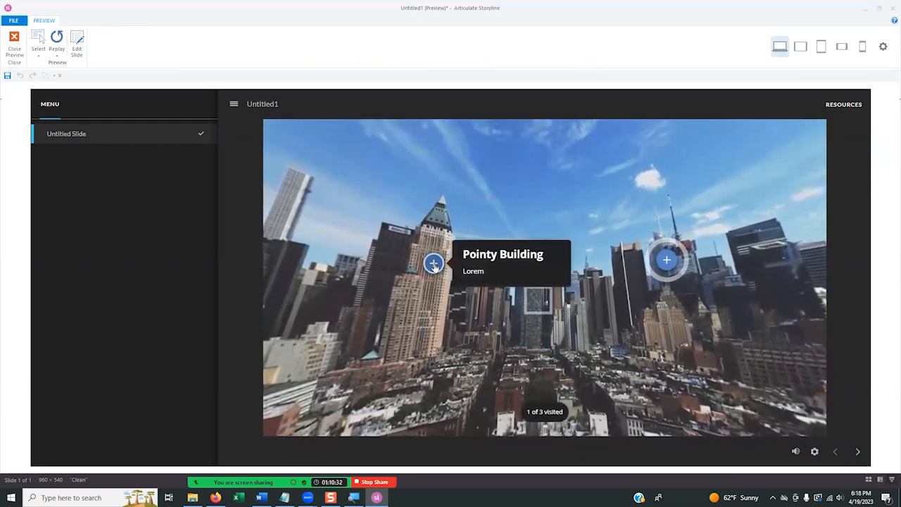
pyautogui.click(499, 206)
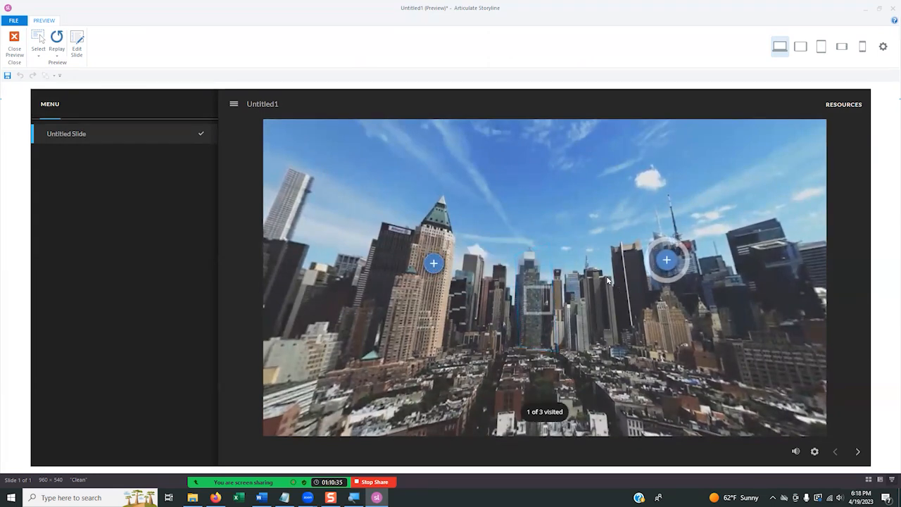
# - Open and close the Antenna Building marker and the hidden hotspot in the preview, and return to slide editing
pyautogui.click(669, 257)
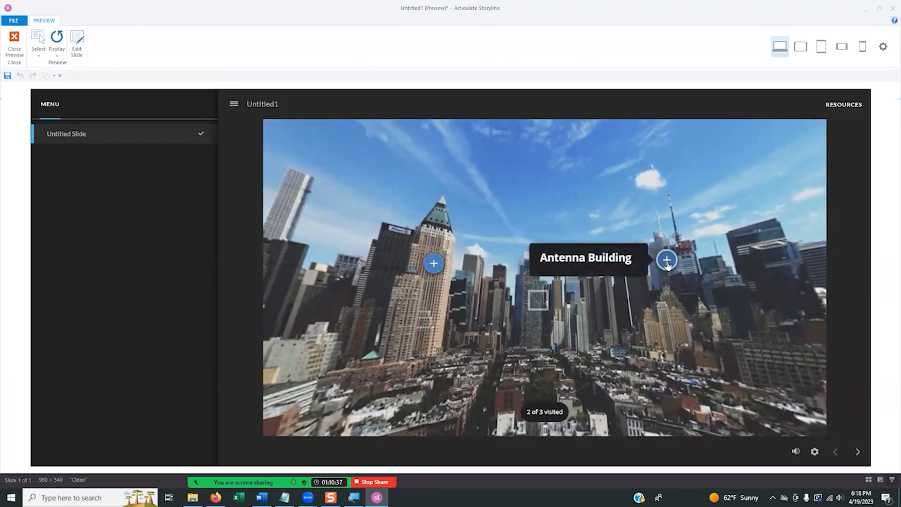
pyautogui.click(779, 164)
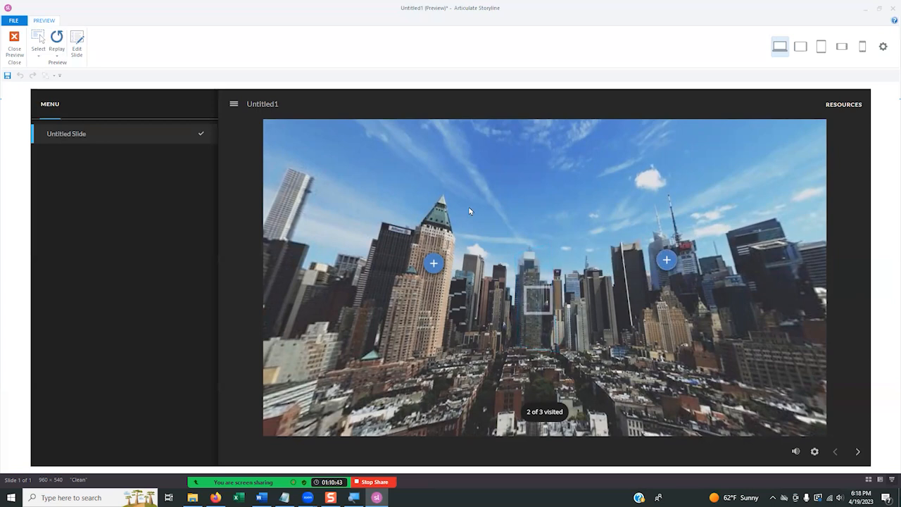
pyautogui.click(534, 294)
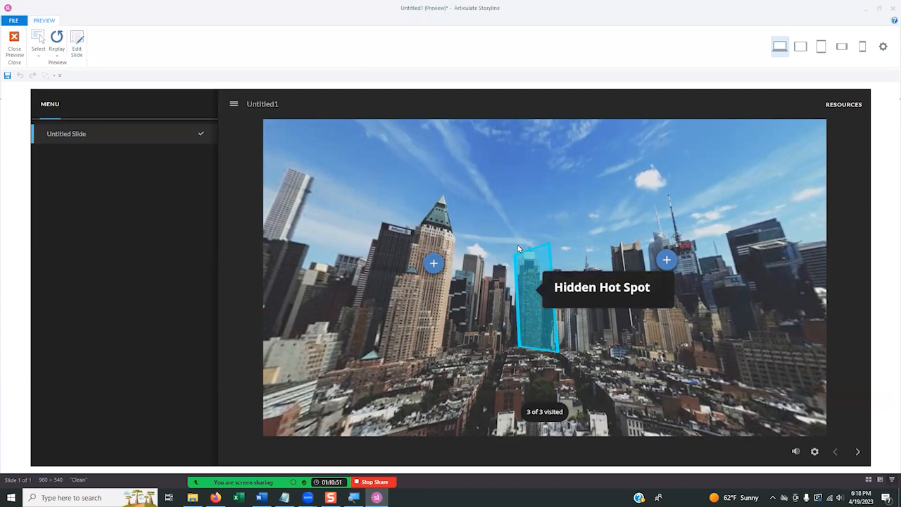
pyautogui.click(519, 186)
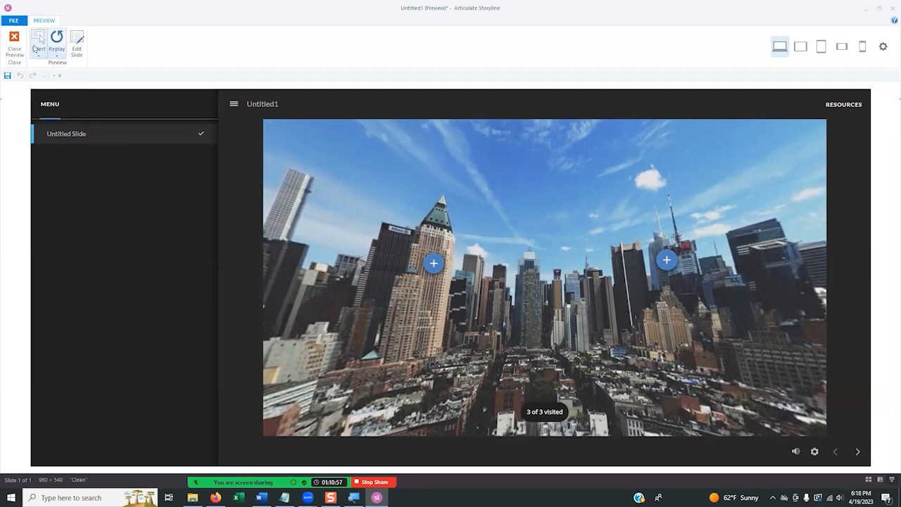
pyautogui.click(13, 41)
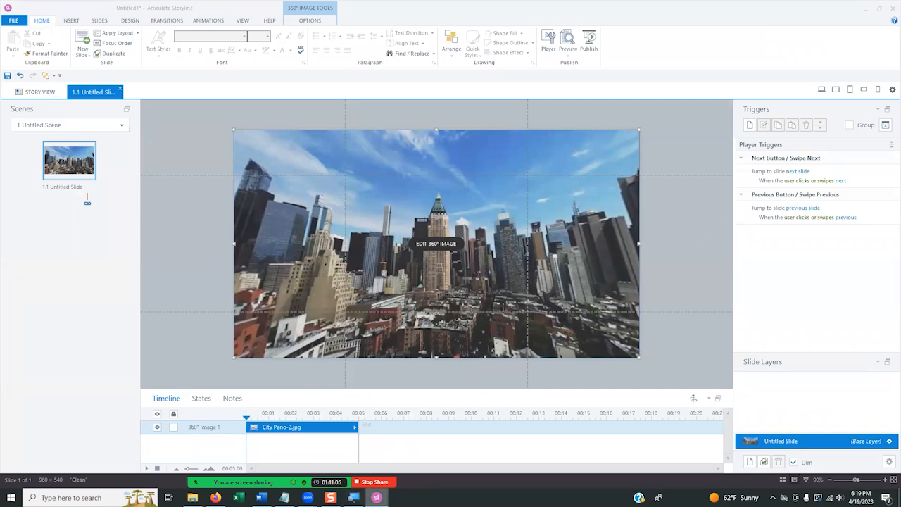
# - Switch to File Explorer and open the project Storyline Workship-April 2023.story from the 2023-4_April folder
pyautogui.moveTo(376, 497)
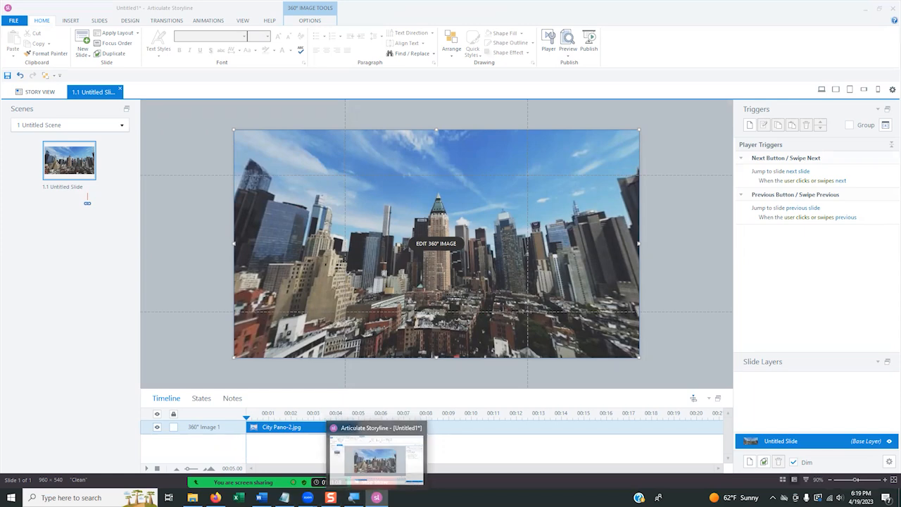
pyautogui.click(193, 498)
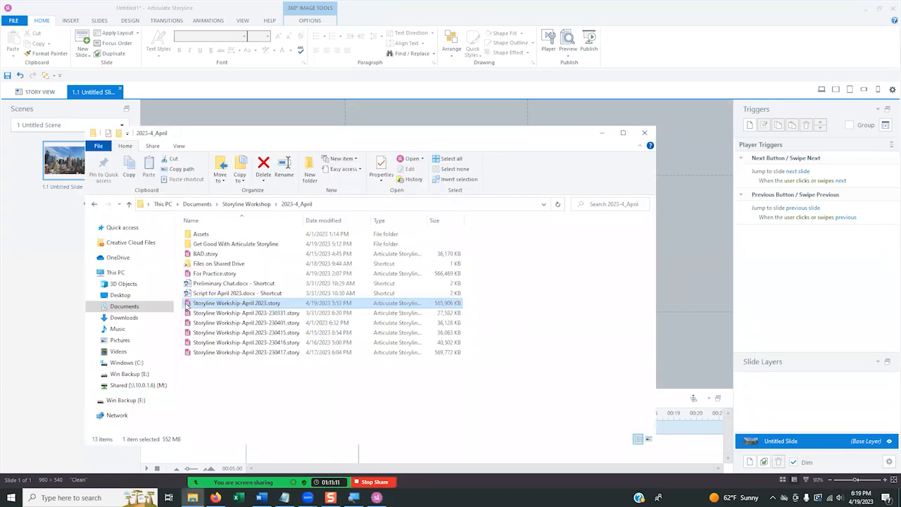
pyautogui.doubleClick(187, 303)
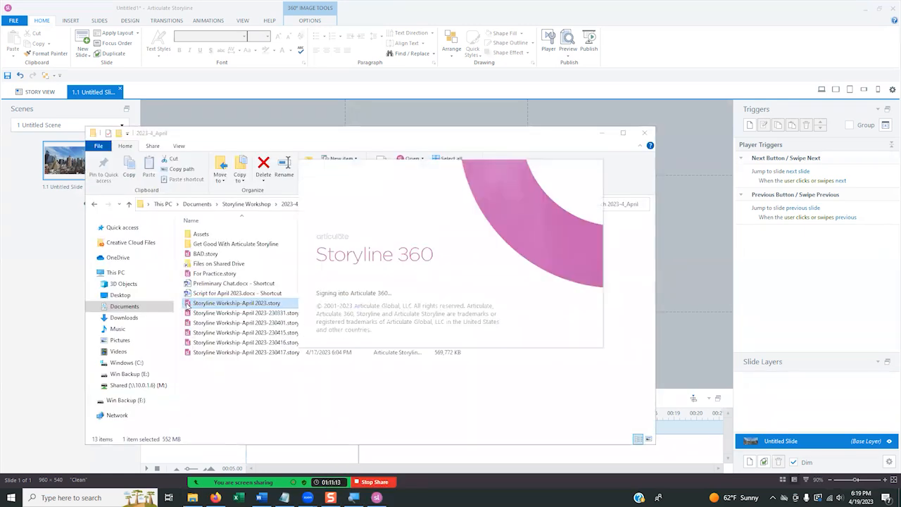
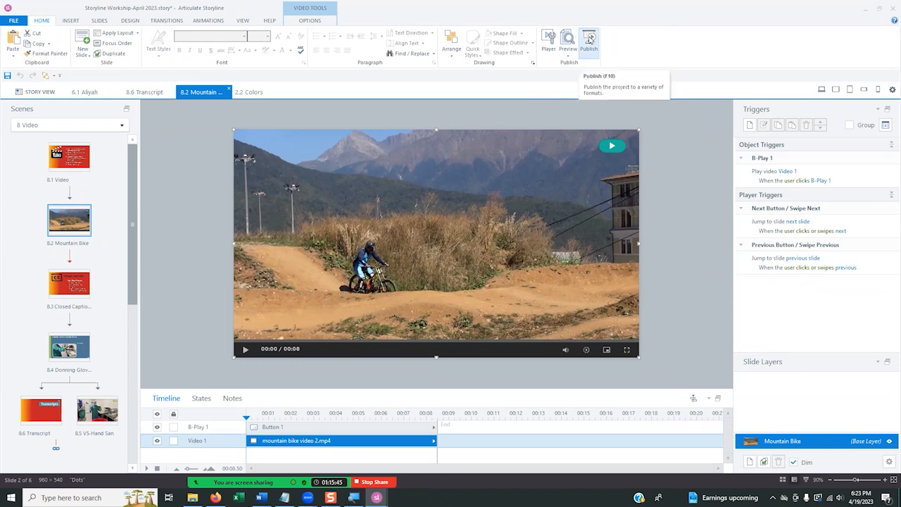
# - Try the Adaptive video quality option in the web publish quality settings, and cancel both the quality settings and publishing
pyautogui.click(590, 38)
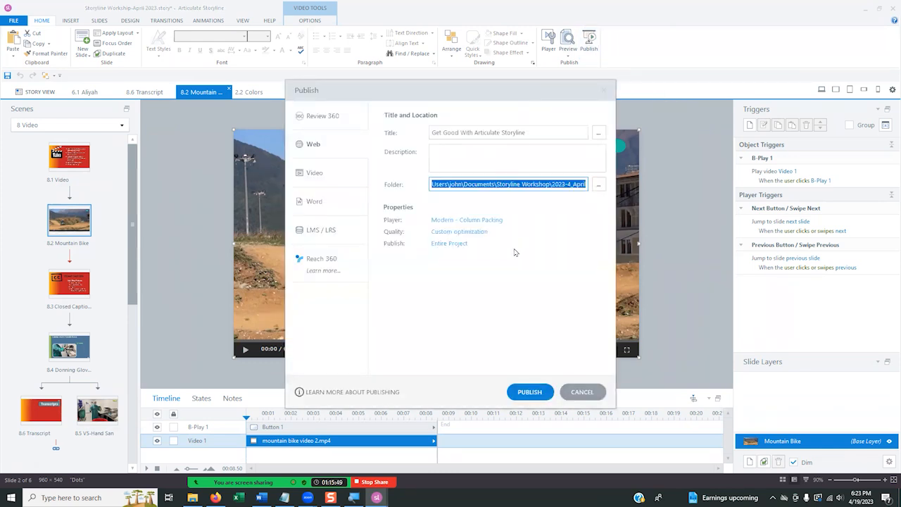
pyautogui.click(467, 236)
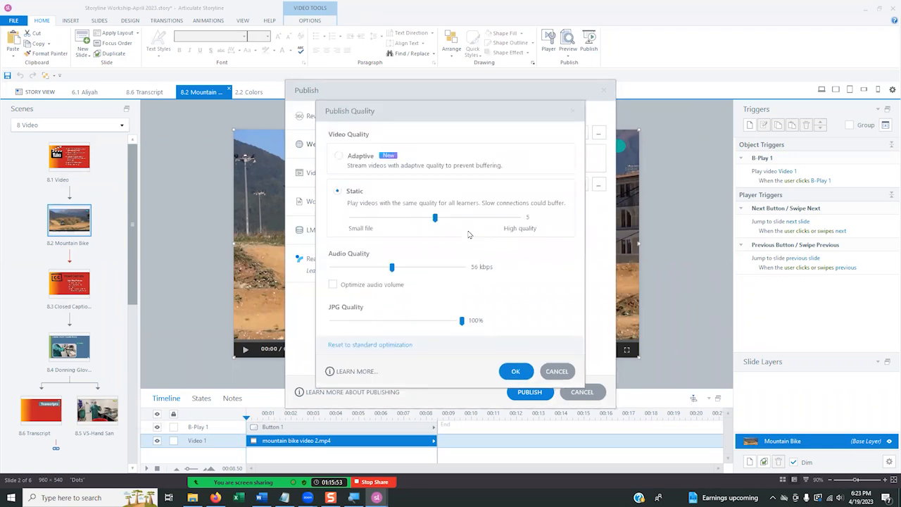
pyautogui.click(338, 157)
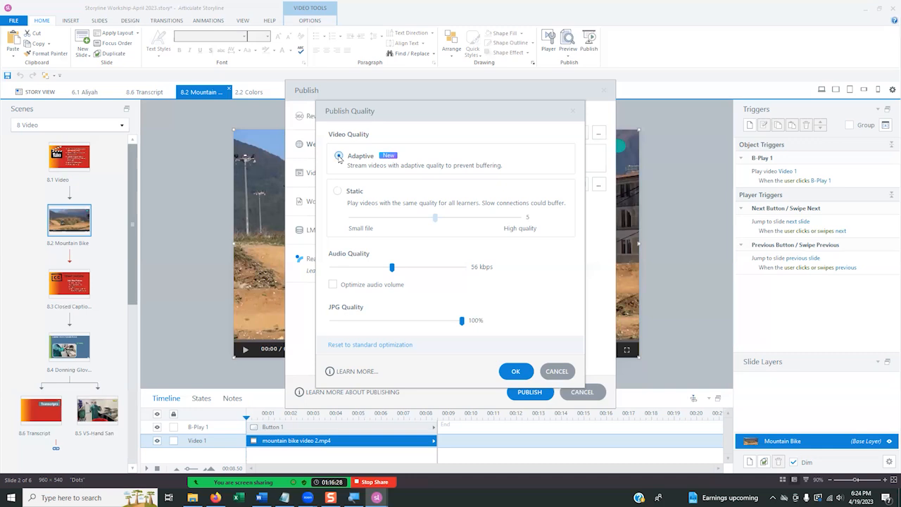
pyautogui.click(556, 371)
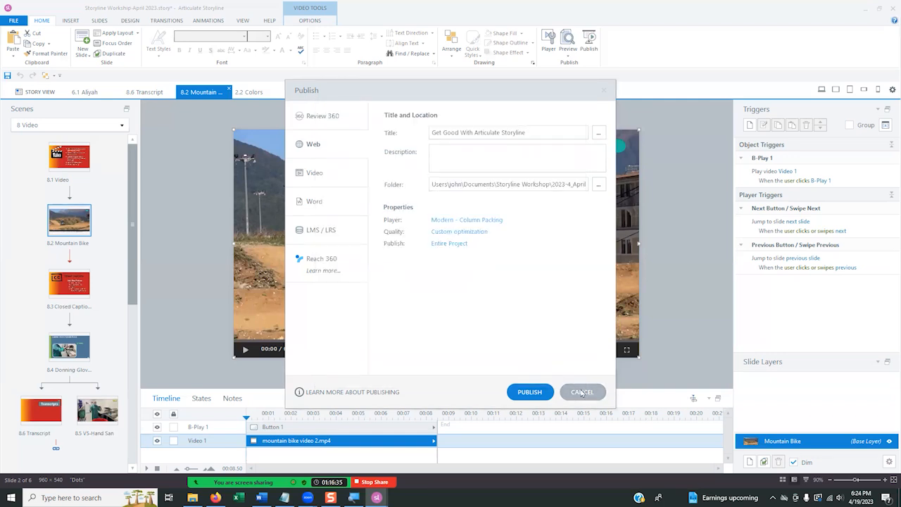
pyautogui.click(581, 392)
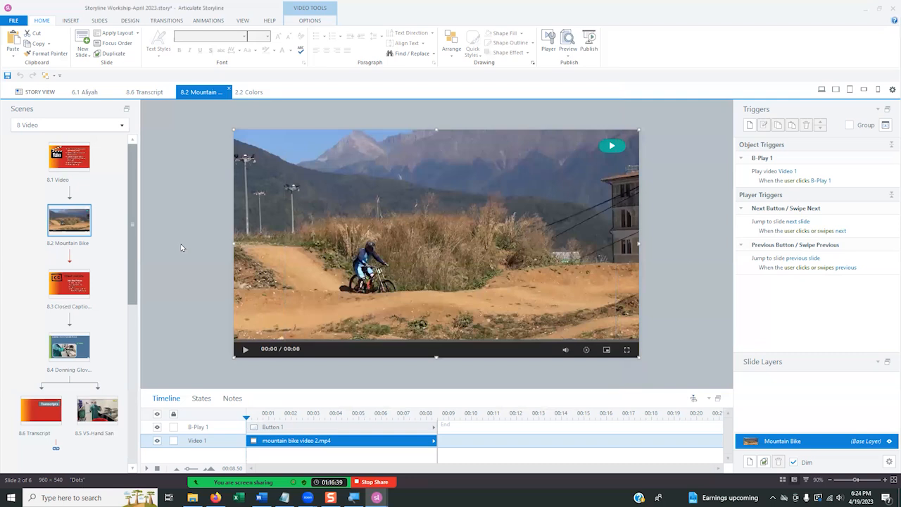
# - Open slide 8.3 Closed Captions, and switch from the published course in the browser back to the Storyline project
pyautogui.click(74, 281)
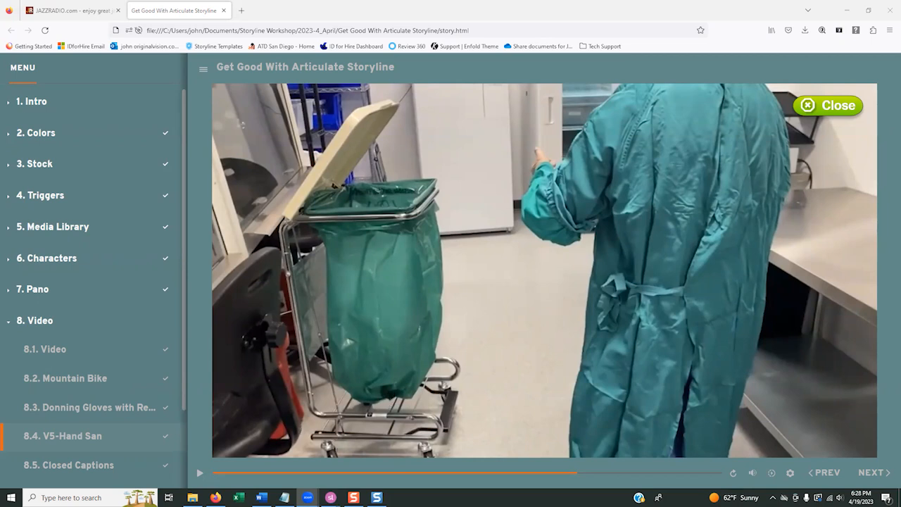
pyautogui.moveTo(331, 497)
pyautogui.click(376, 452)
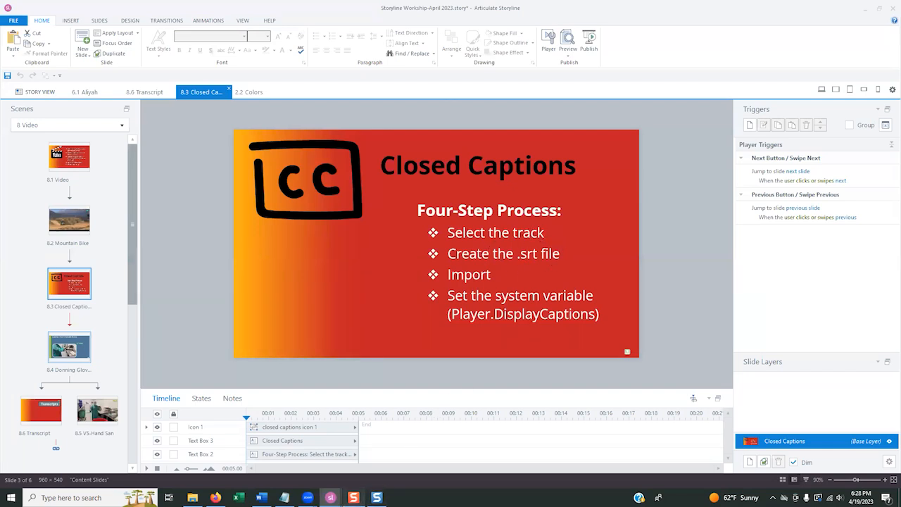
# - Switch to File Explorer, examine the timing and text in Caption File-5.srt from the Assets folder, and close the file
pyautogui.moveTo(353, 498)
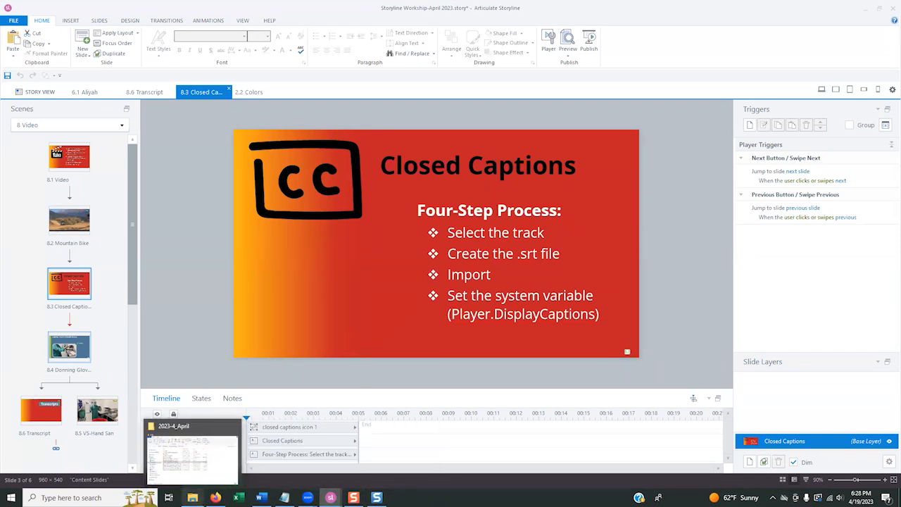
pyautogui.click(192, 497)
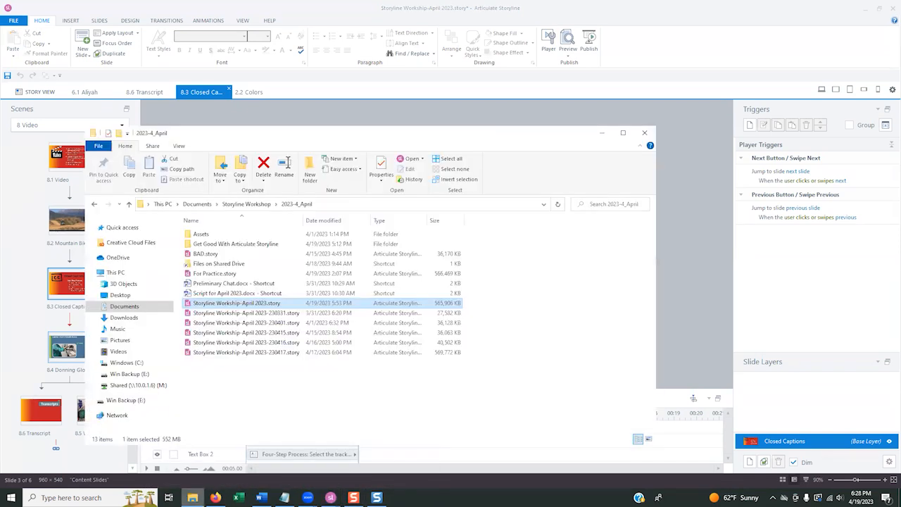
pyautogui.doubleClick(187, 235)
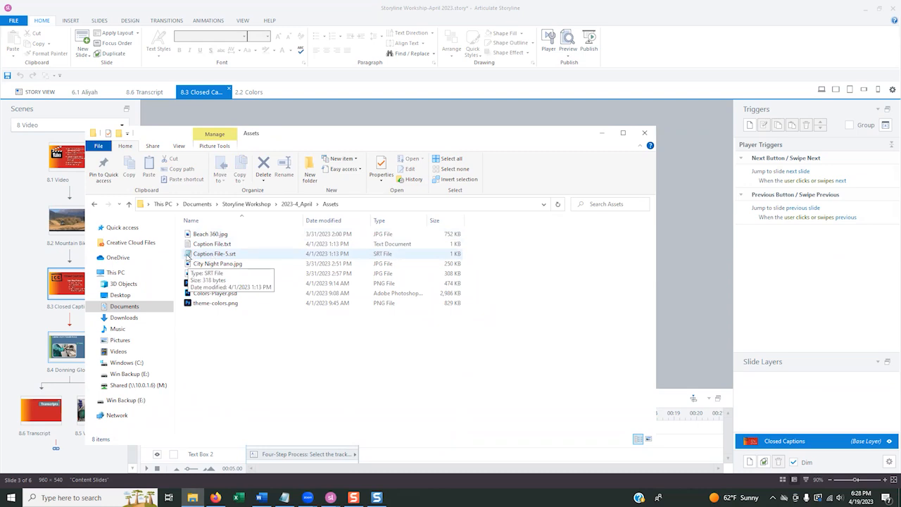
pyautogui.click(187, 257)
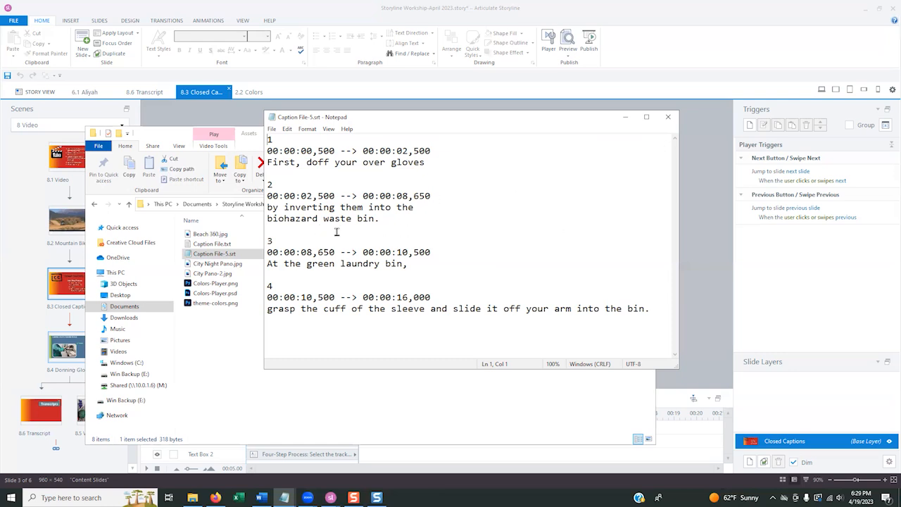
pyautogui.click(667, 118)
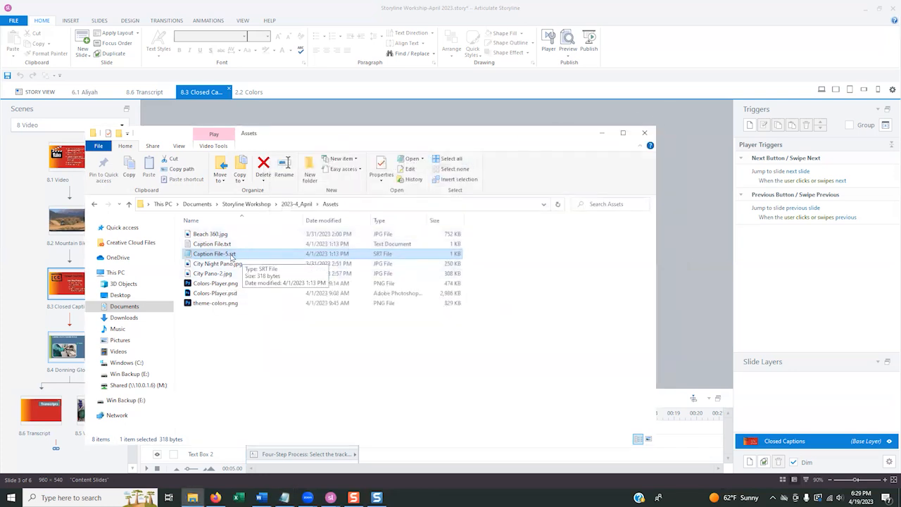
pyautogui.moveTo(390, 138); pyautogui.dragTo(519, 127)
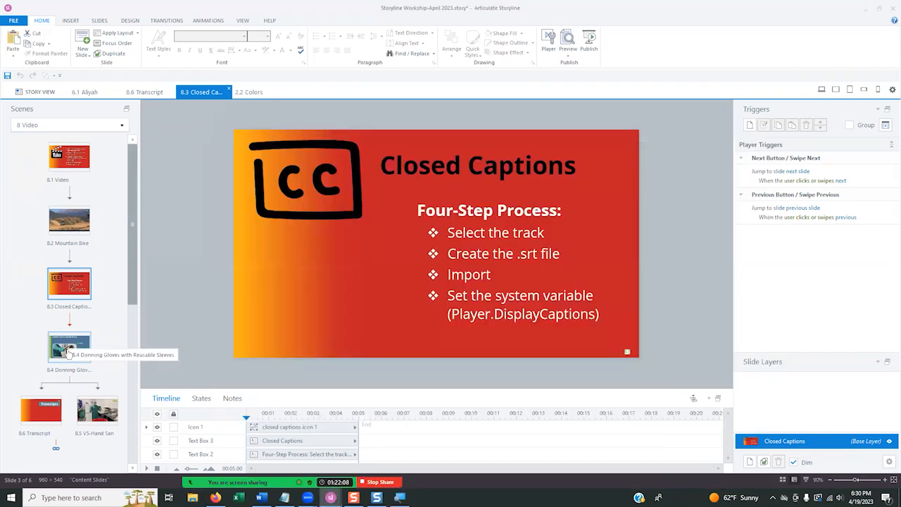
# - Import Caption File-5.srt as closed captions for the video on slide 8.5 V5-Hand San, replacing any existing captions, and save them
pyautogui.click(85, 415)
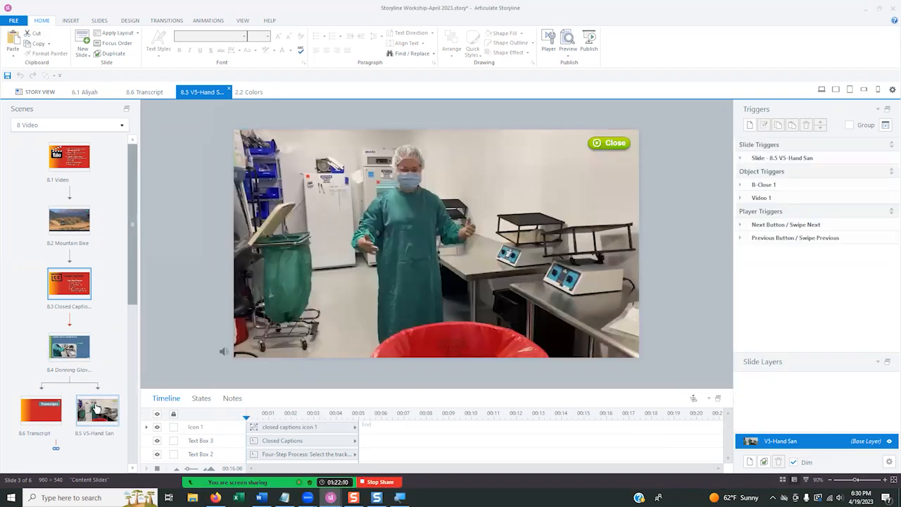
pyautogui.click(512, 181)
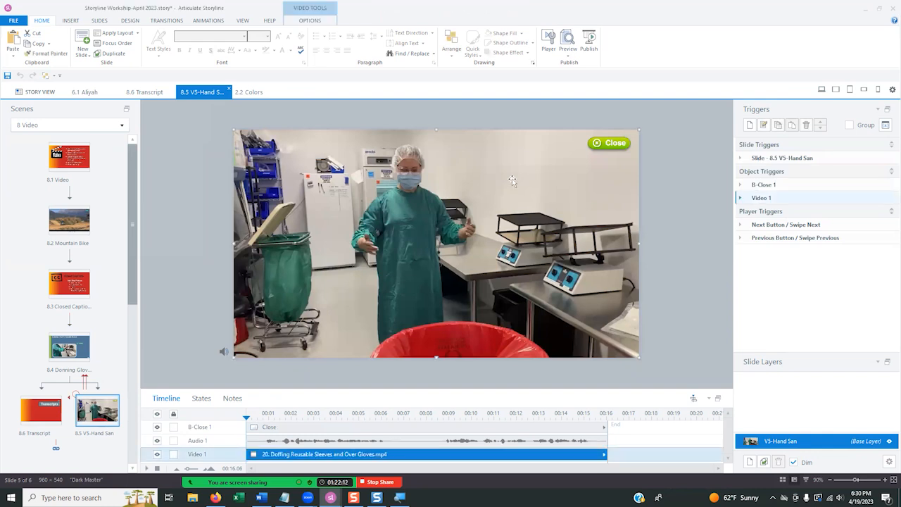
pyautogui.click(312, 22)
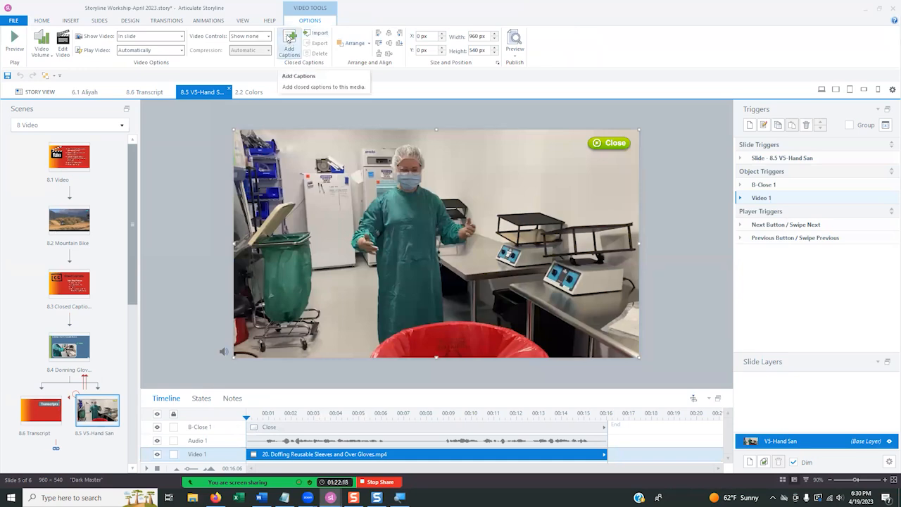
pyautogui.click(289, 42)
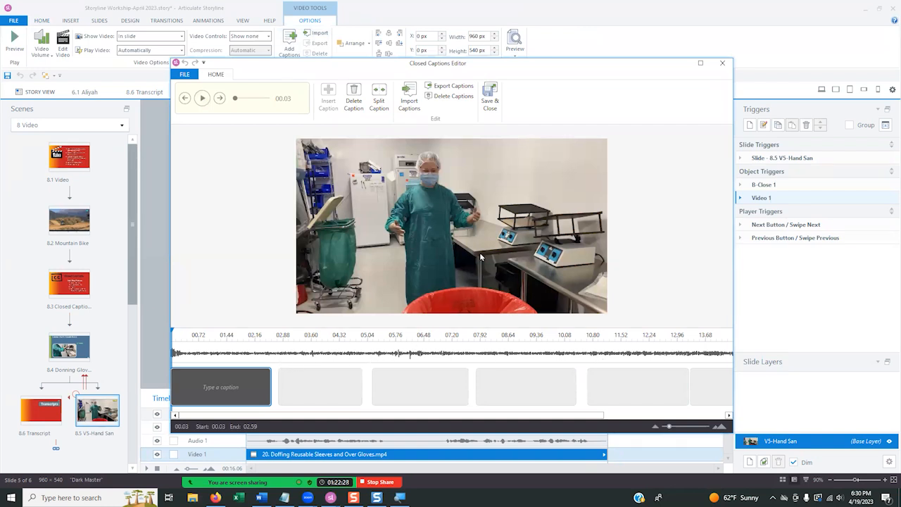
pyautogui.click(409, 92)
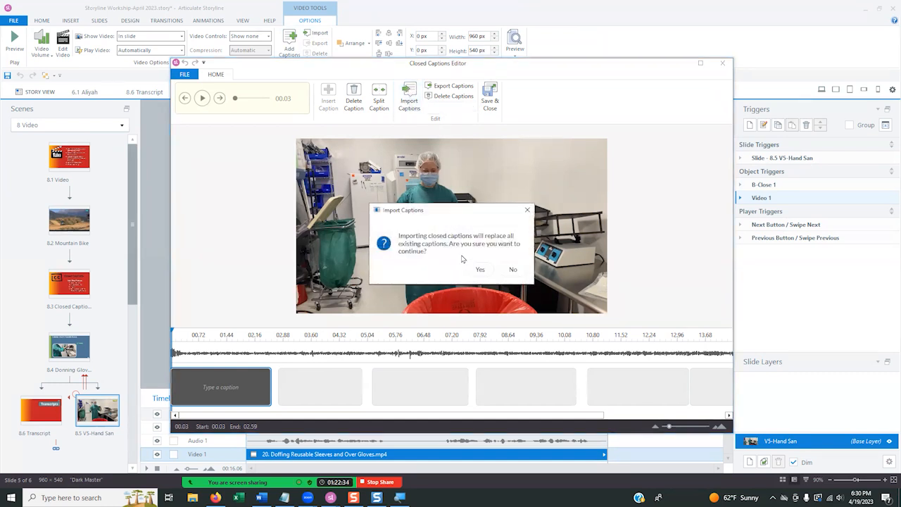
pyautogui.click(481, 271)
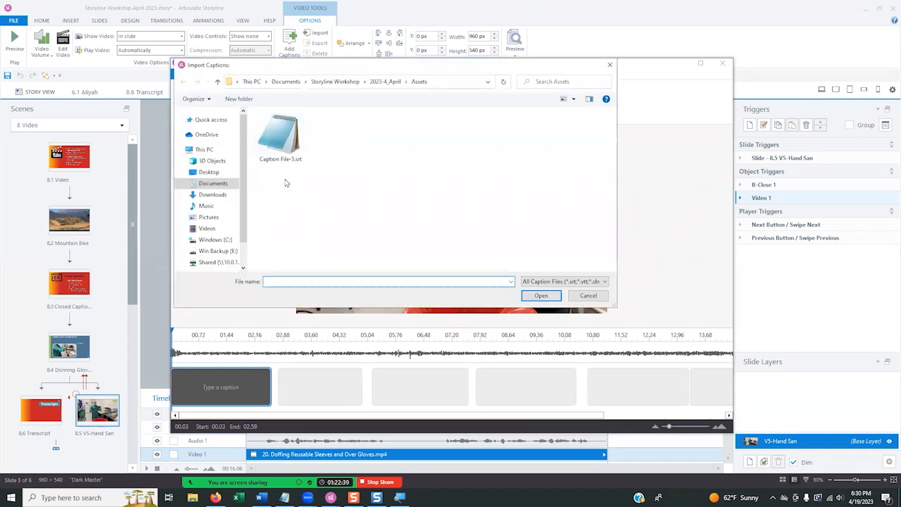
pyautogui.doubleClick(277, 130)
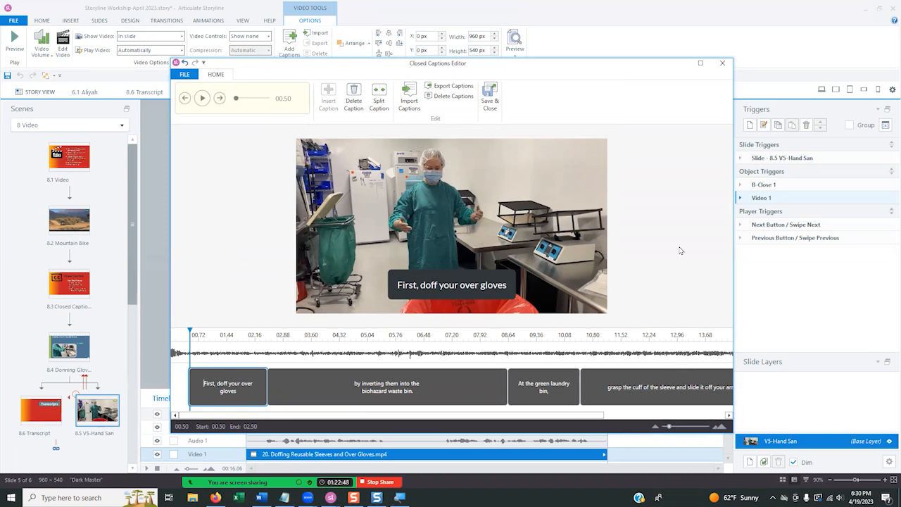
pyautogui.click(489, 98)
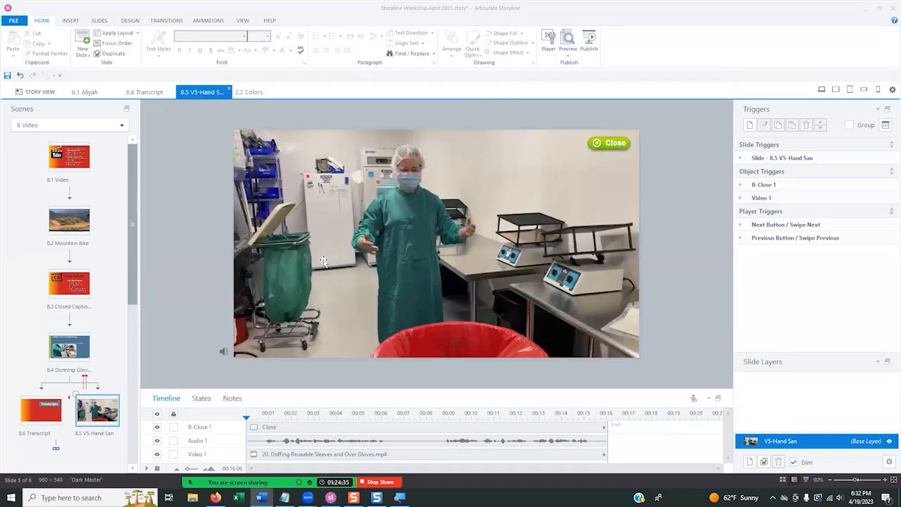
# - Open the background audio settings of Untitled Playlist while on slide 8.2 Mountain Bike
pyautogui.click(70, 345)
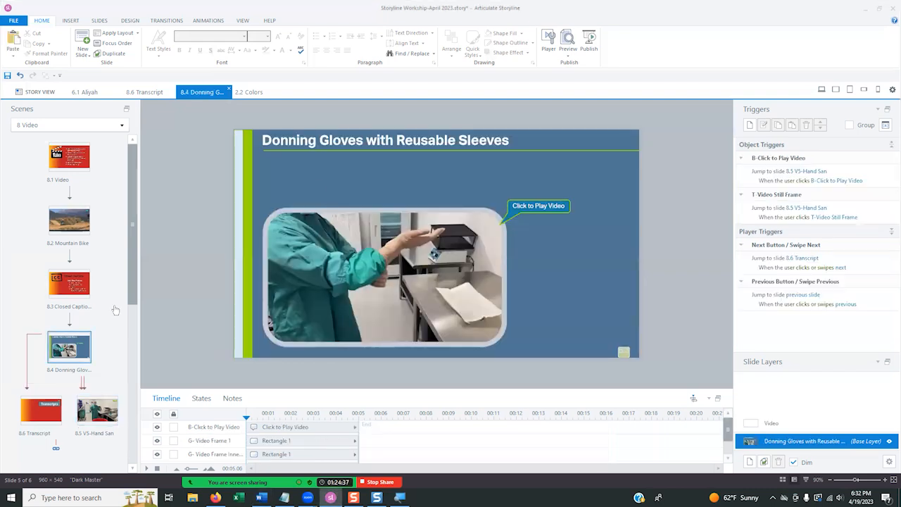
pyautogui.click(68, 216)
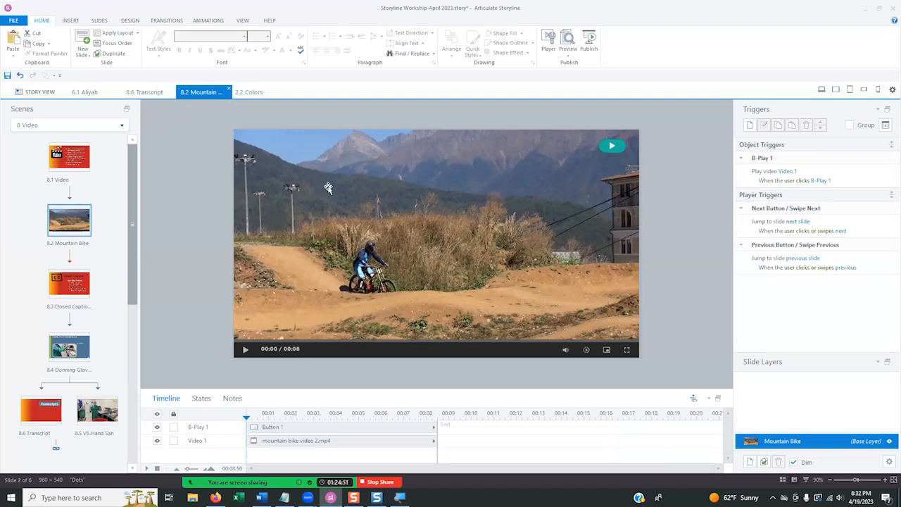
pyautogui.click(436, 170)
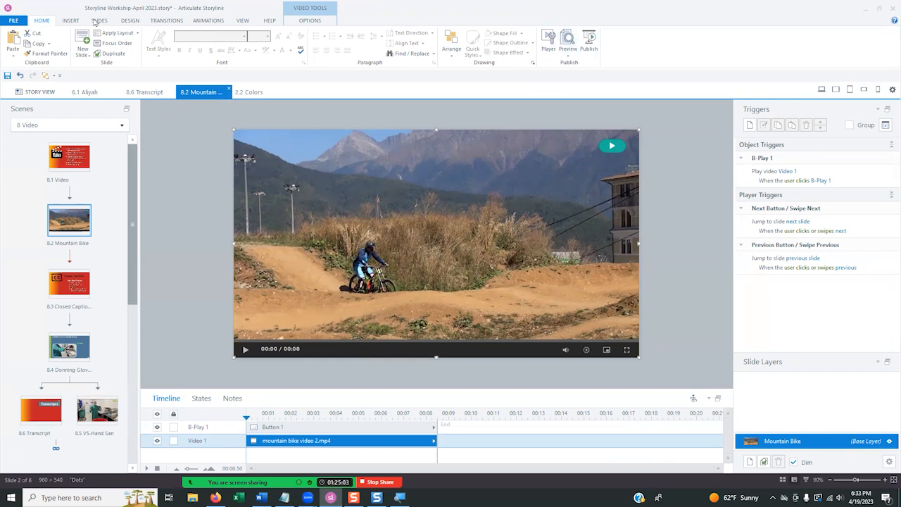
pyautogui.click(70, 21)
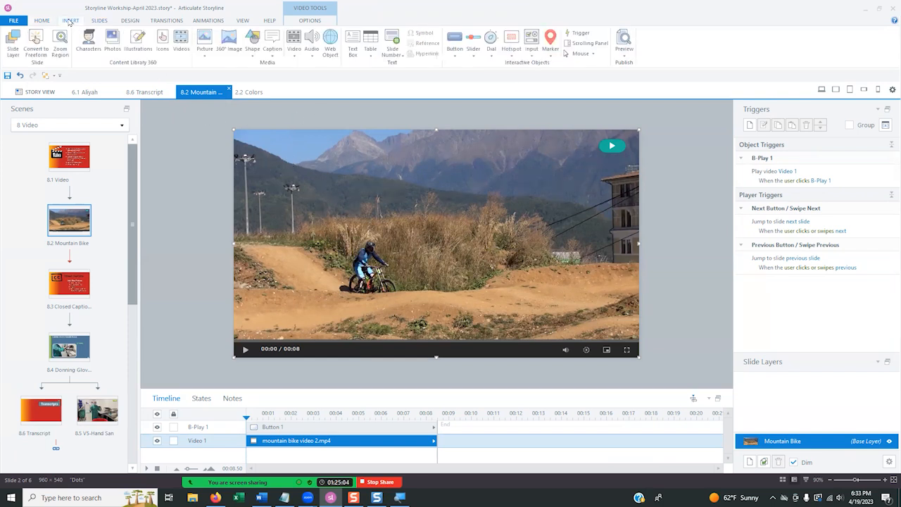
pyautogui.click(311, 55)
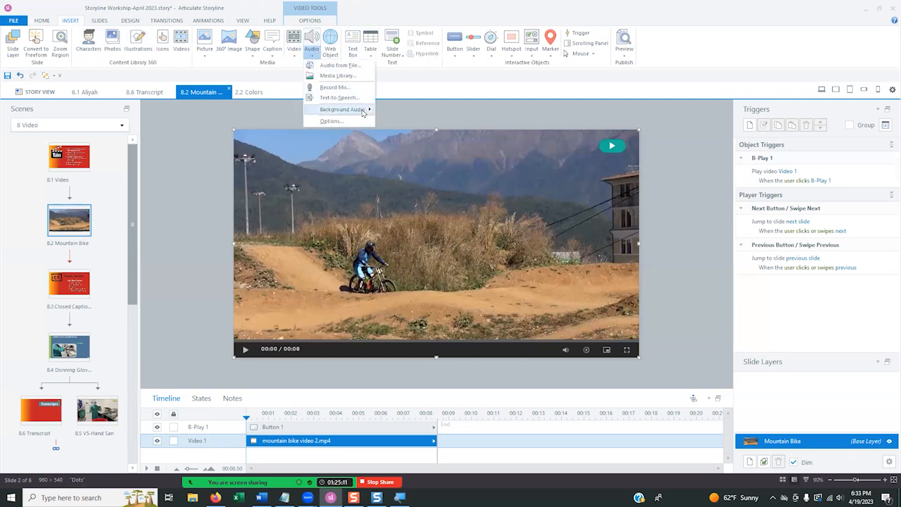
pyautogui.moveTo(363, 111)
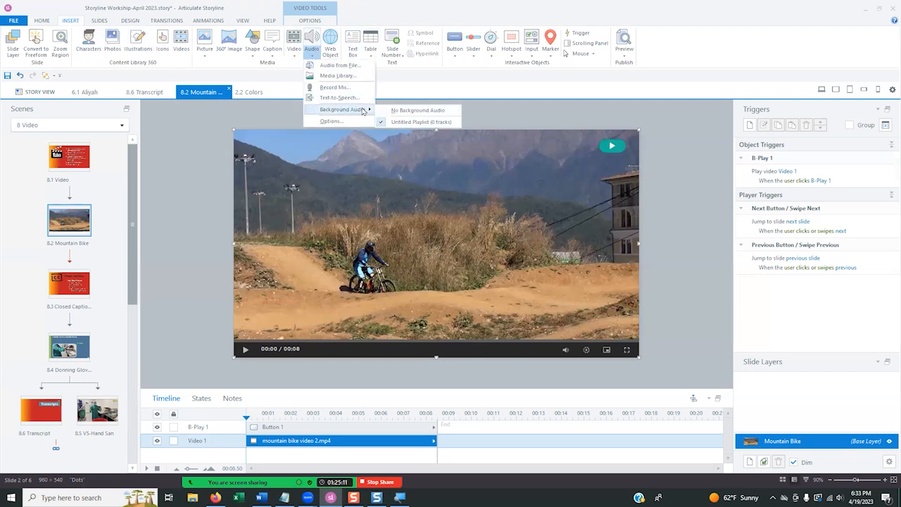
pyautogui.click(425, 122)
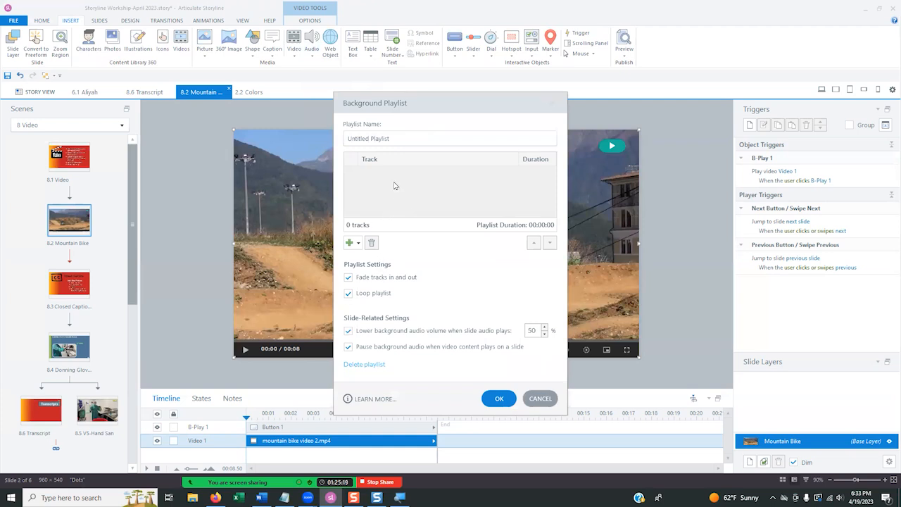
# - Add 056195513-just-rock-and-roll-POND5.mp3 from the Music folder to the background playlist and accept the playlist settings
pyautogui.click(349, 243)
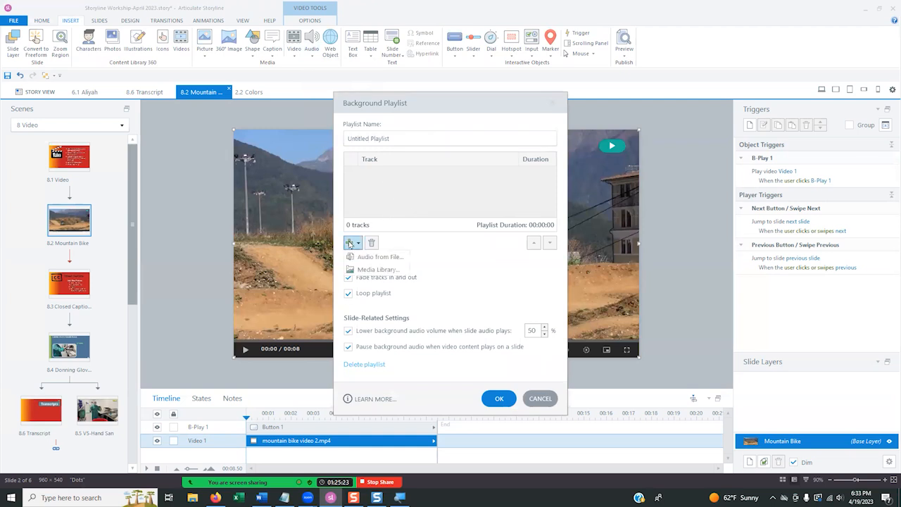
pyautogui.click(385, 258)
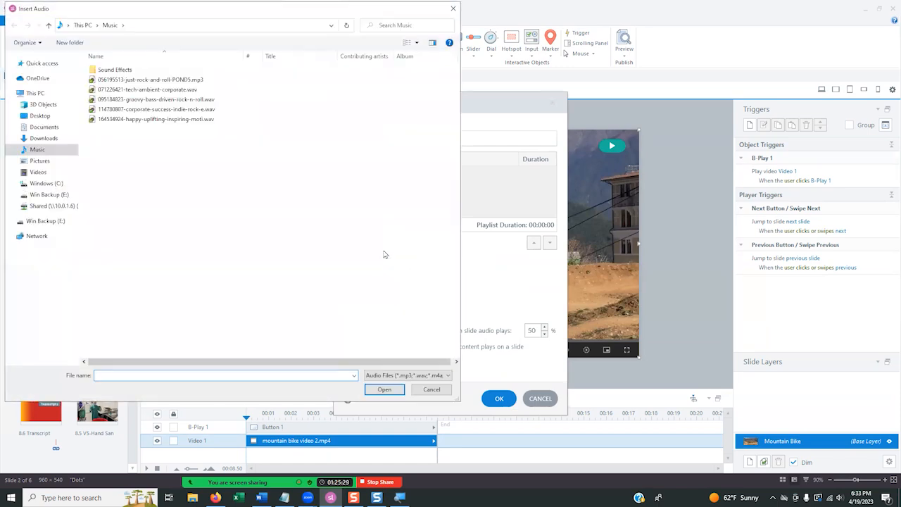
pyautogui.click(149, 82)
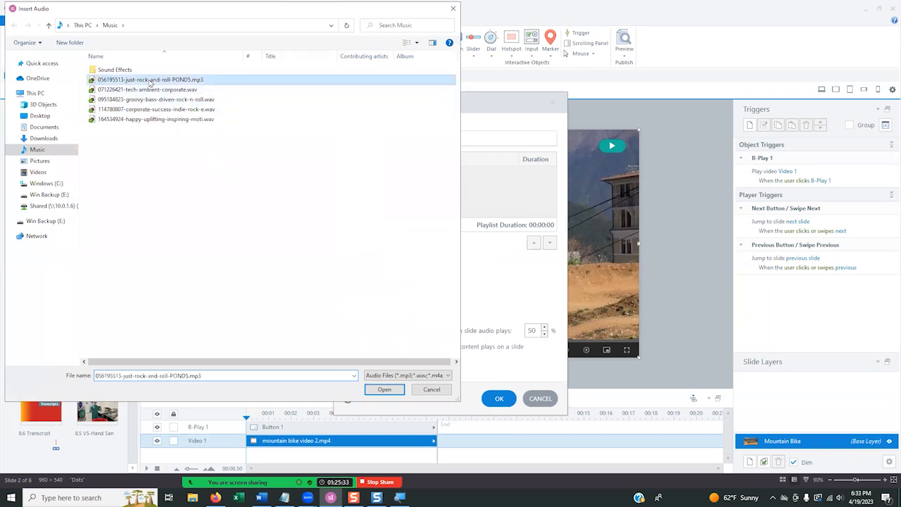
pyautogui.click(384, 390)
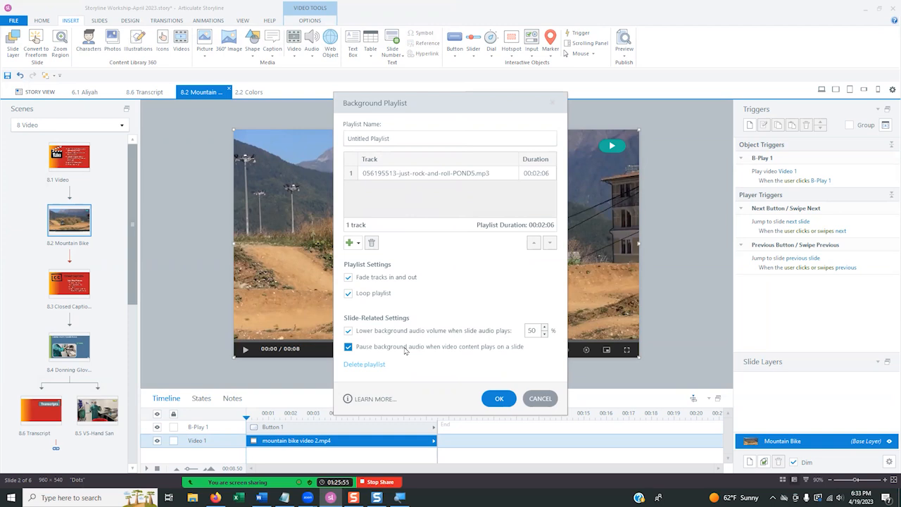
pyautogui.click(498, 399)
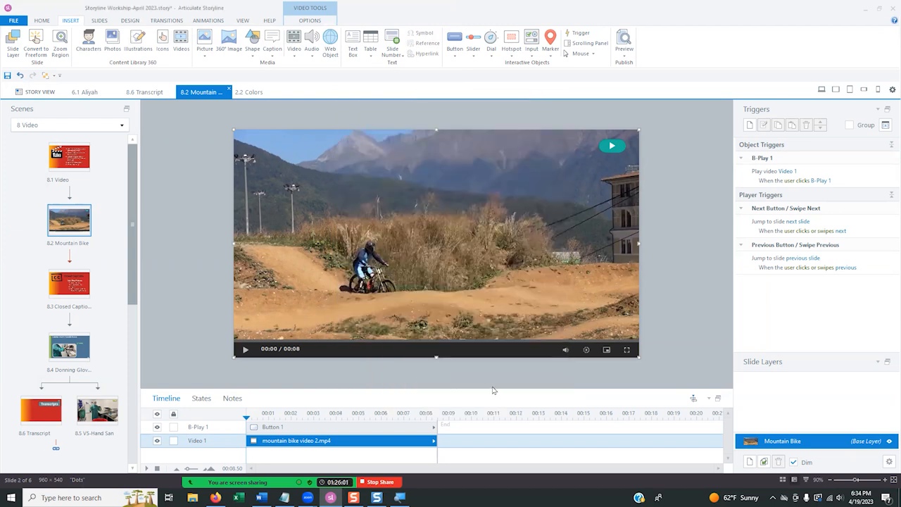